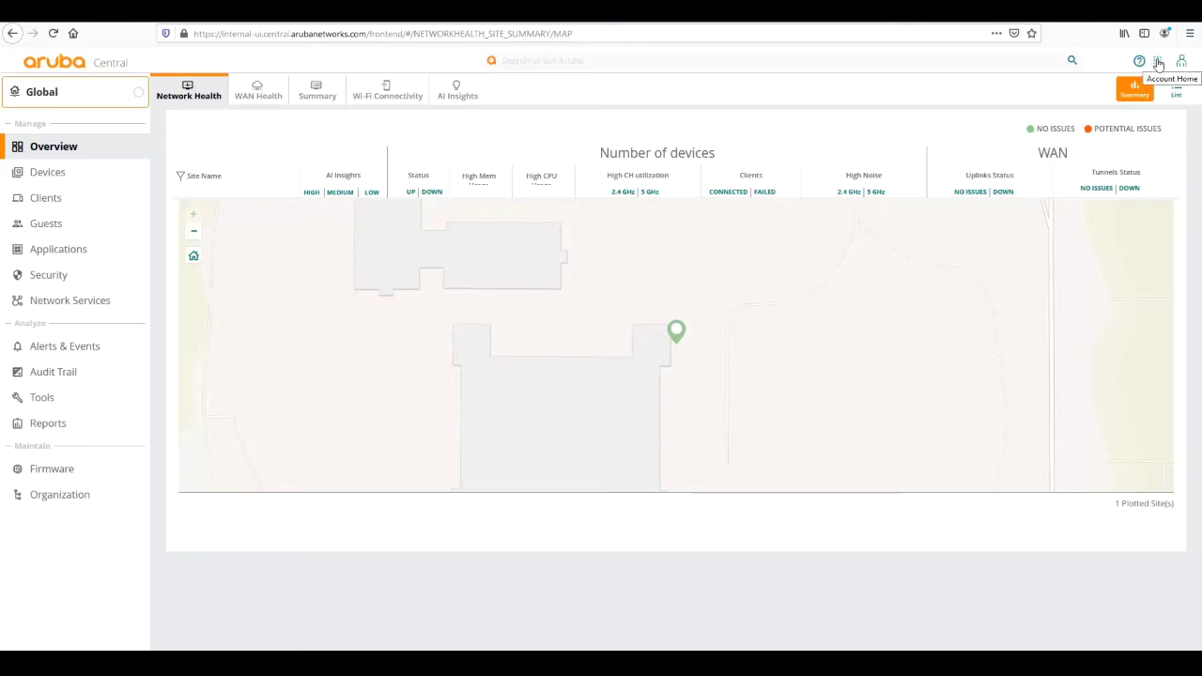
Open Account Home from the header icon to reach the apps and Global Settings
click(1159, 63)
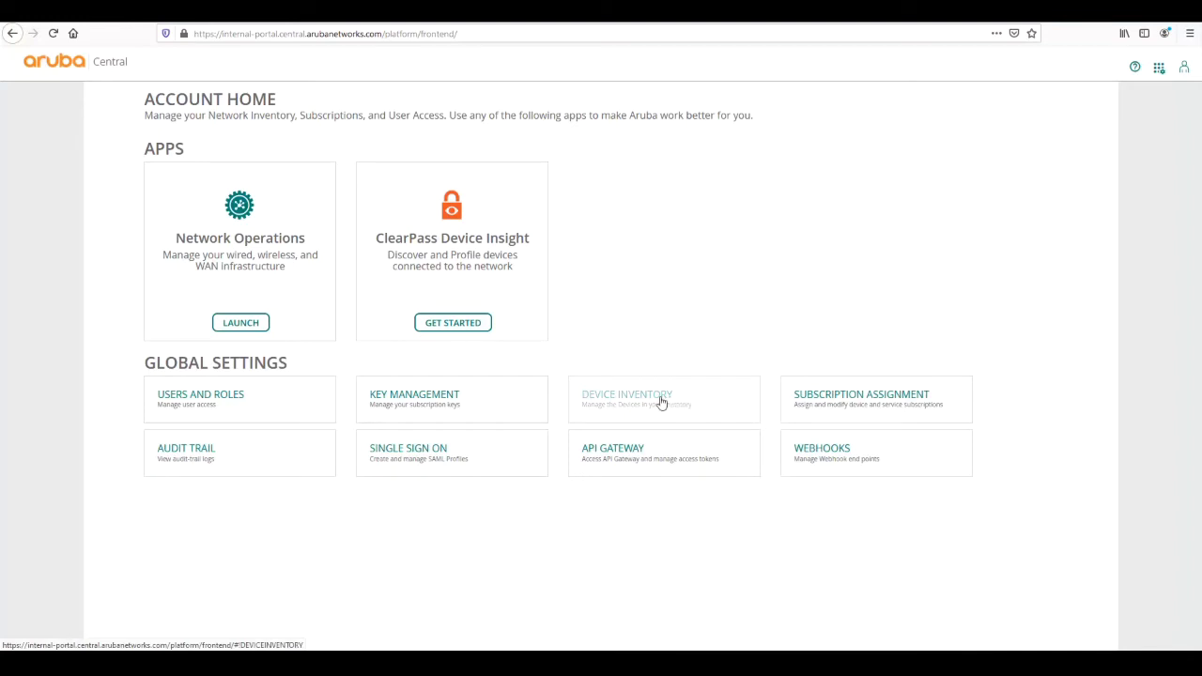
Open Device Inventory and bring up the Add Devices serial/MAC entry form
click(660, 402)
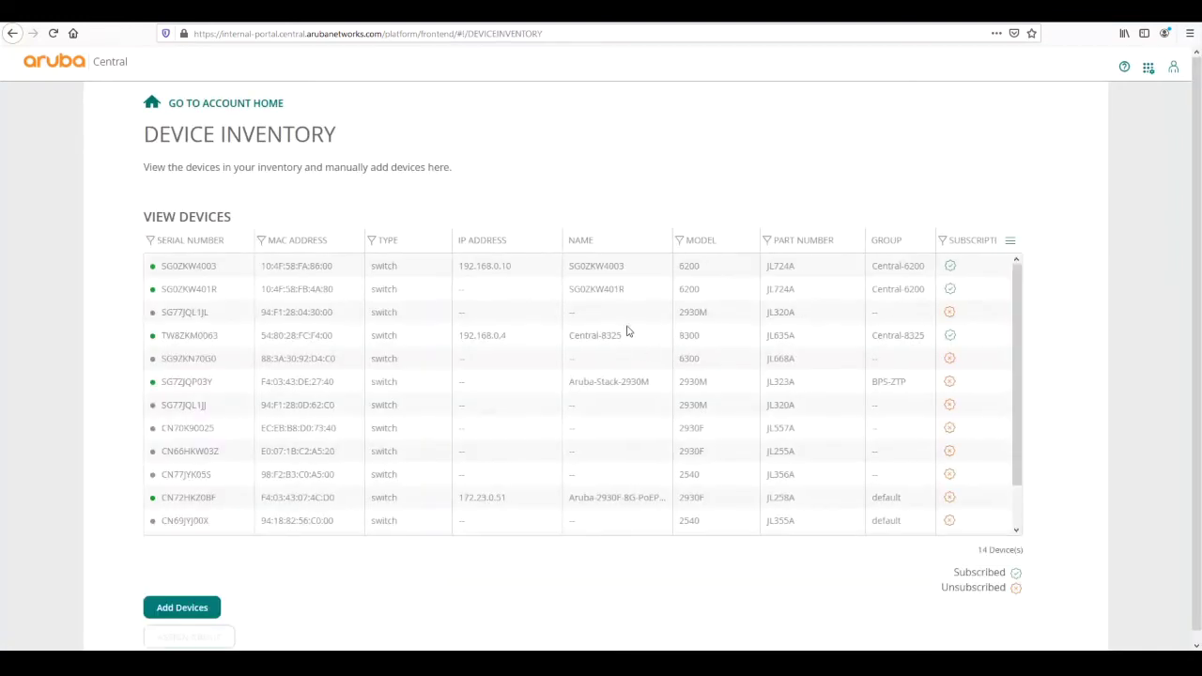
click(177, 605)
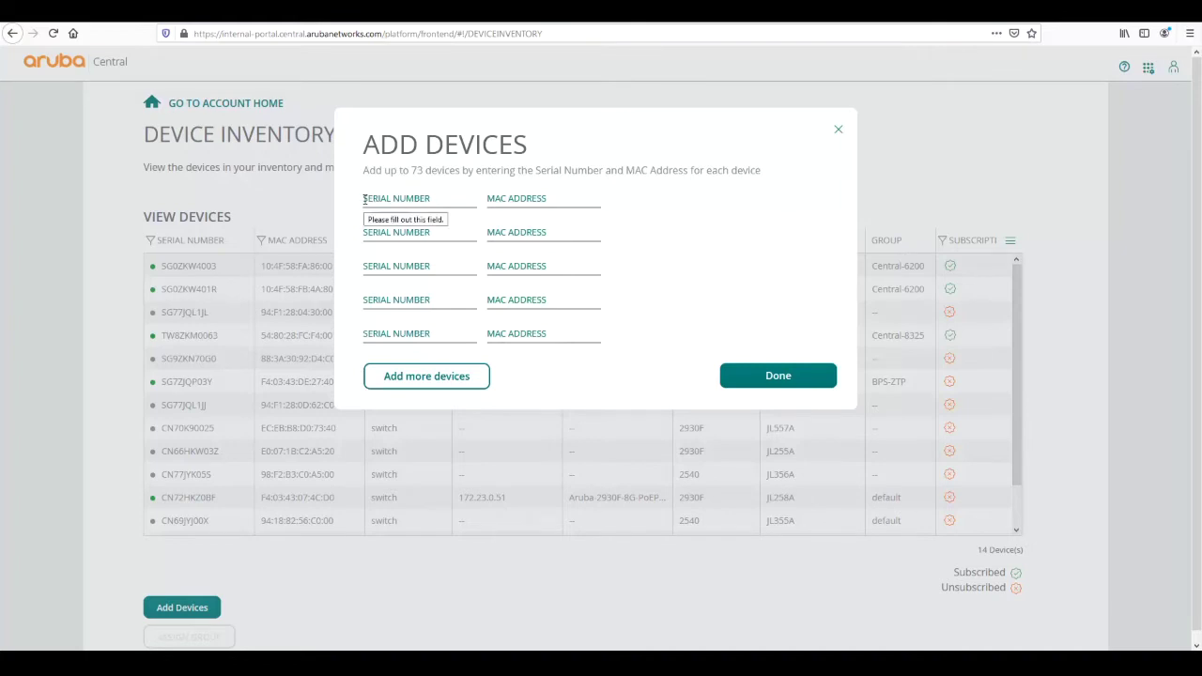
Enter serial SG9ZKN002Z and MAC 90:20:c2:f2:e1:00 in the first Add Devices row
click(364, 199)
key(ctrl+v)
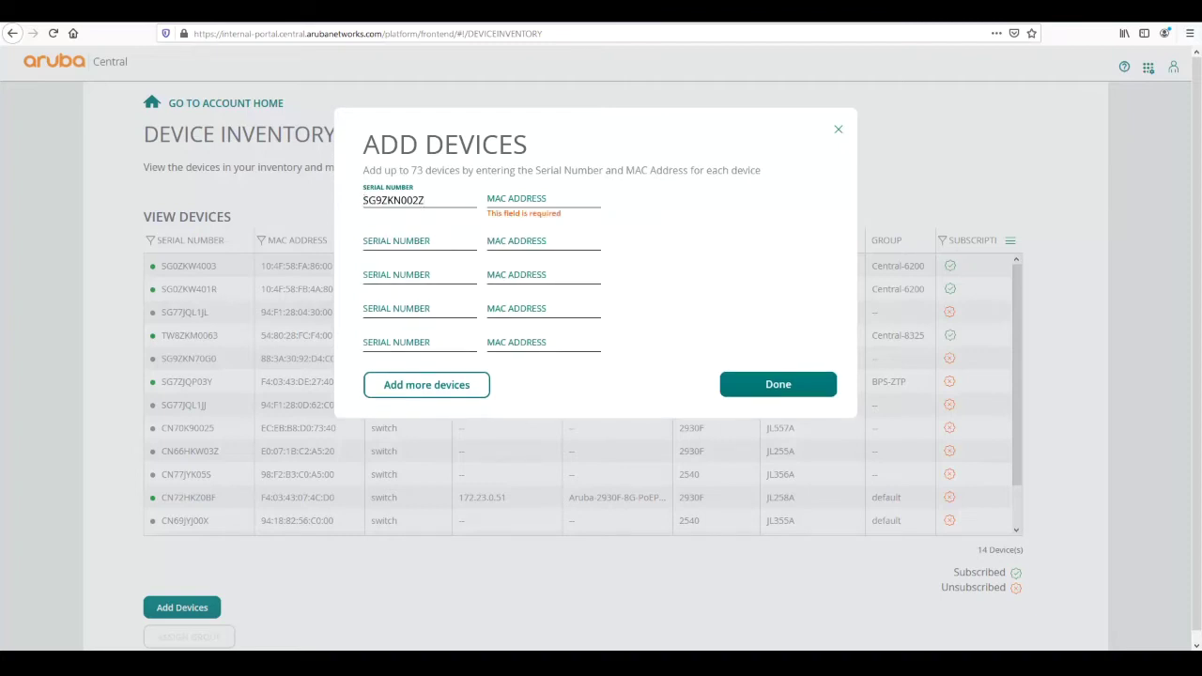
key(alt+Tab)
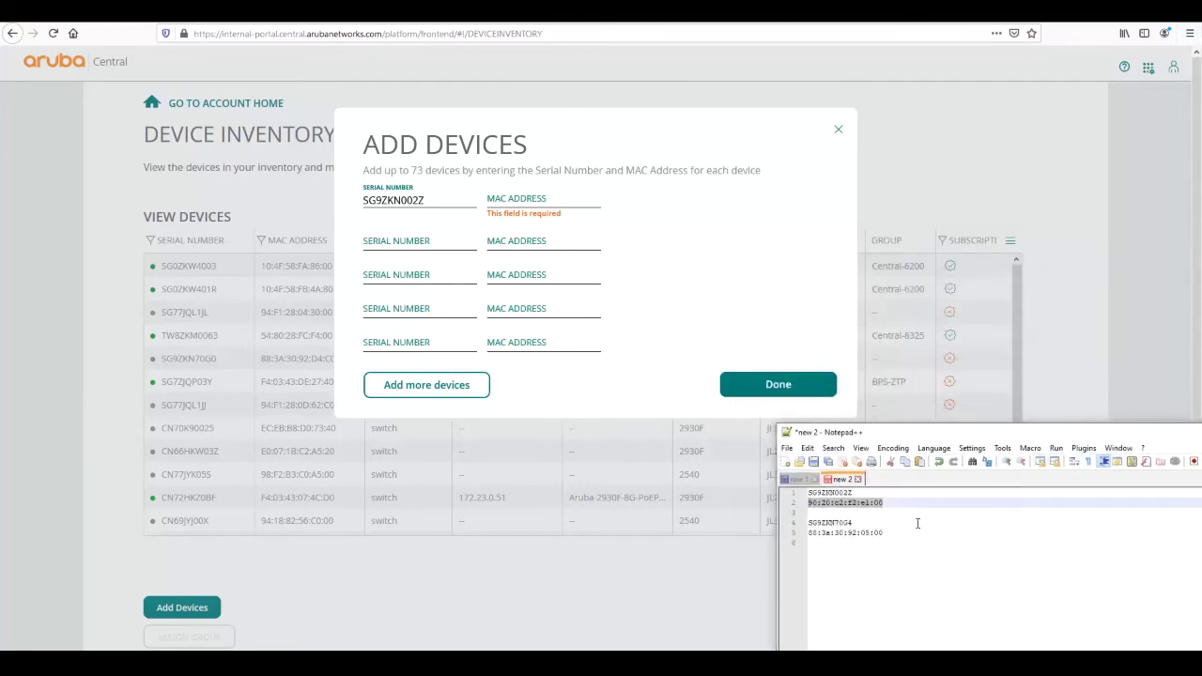
right_click(845, 505)
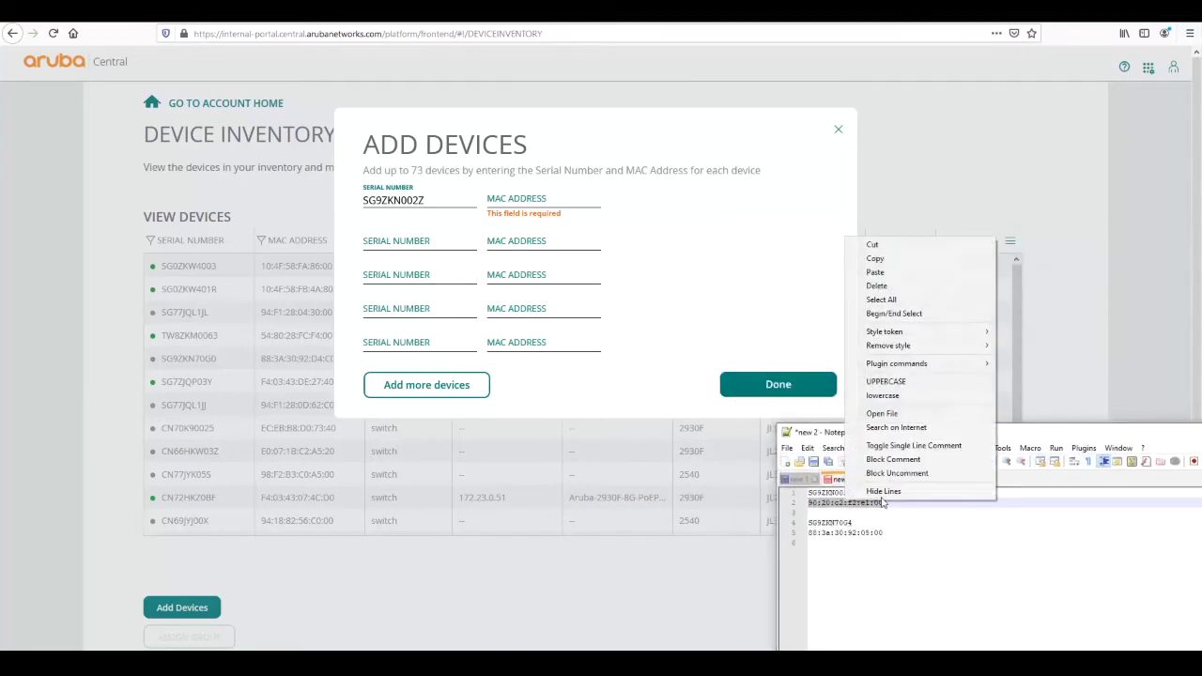
click(878, 261)
click(496, 204)
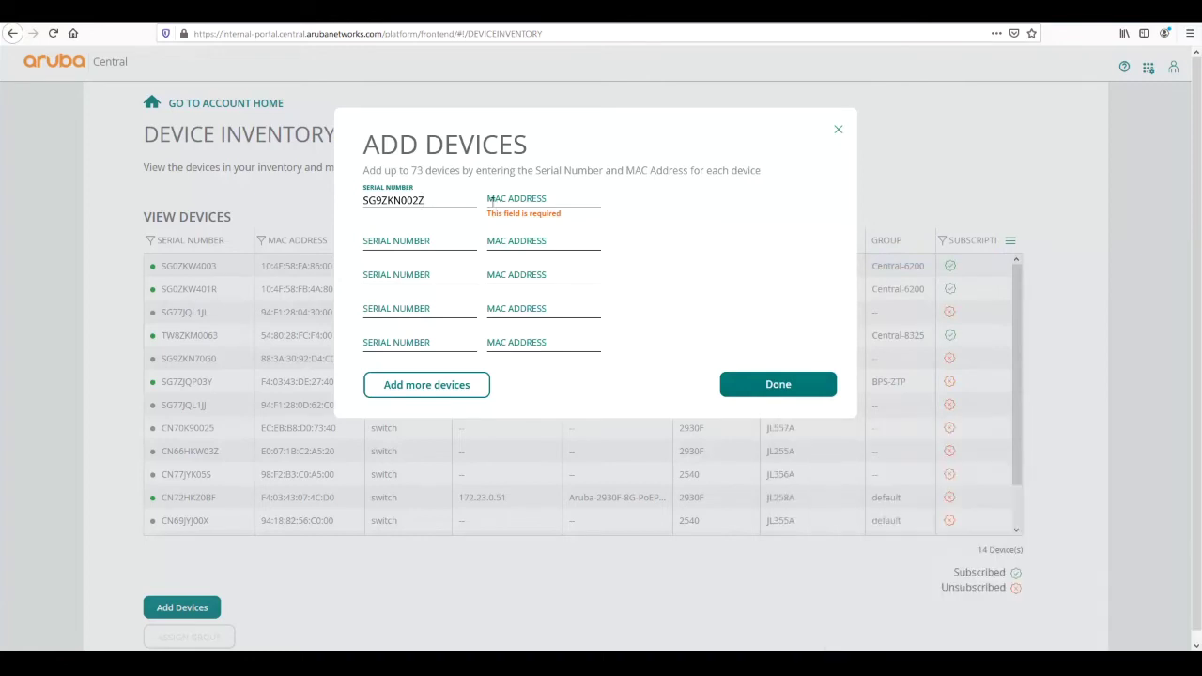
key(ctrl+v)
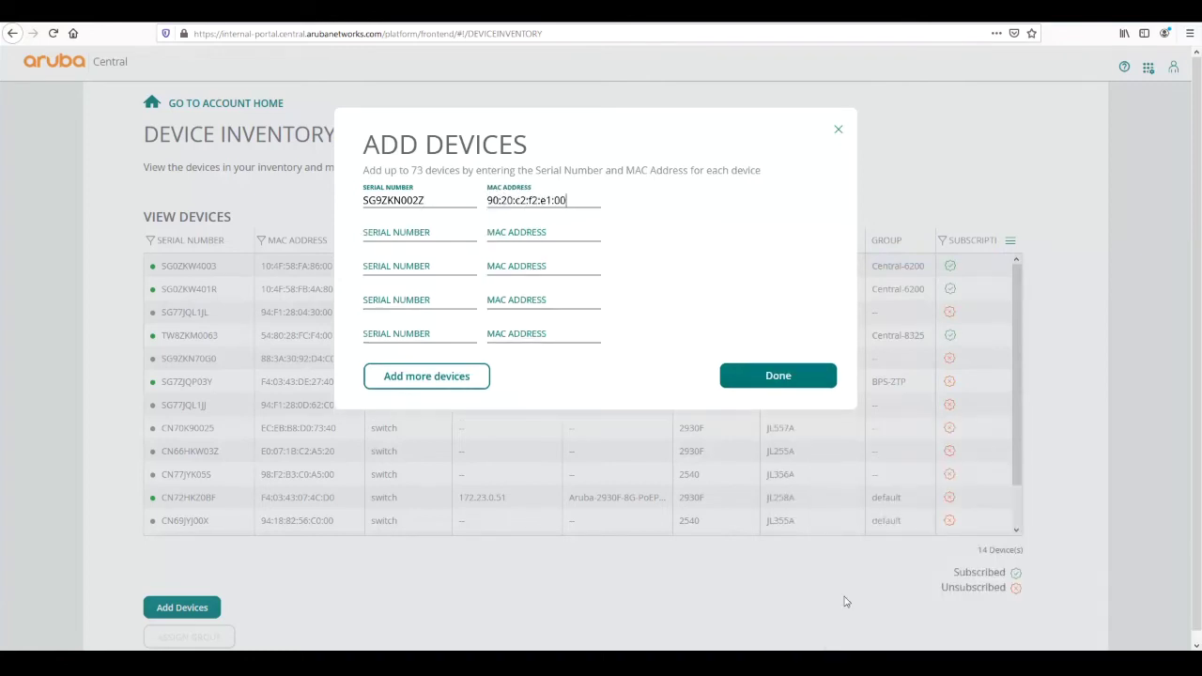
Clear the MAC address mistakenly pasted into the second row's serial field
key(alt+Tab)
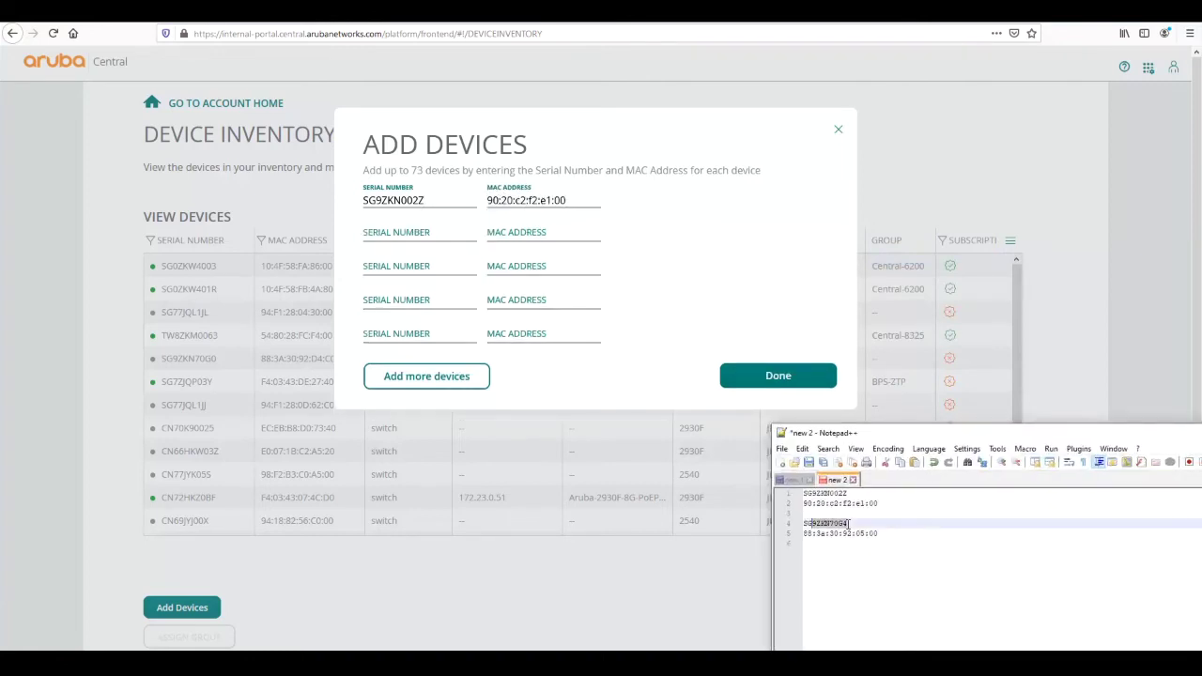
drag(848, 523, 766, 522)
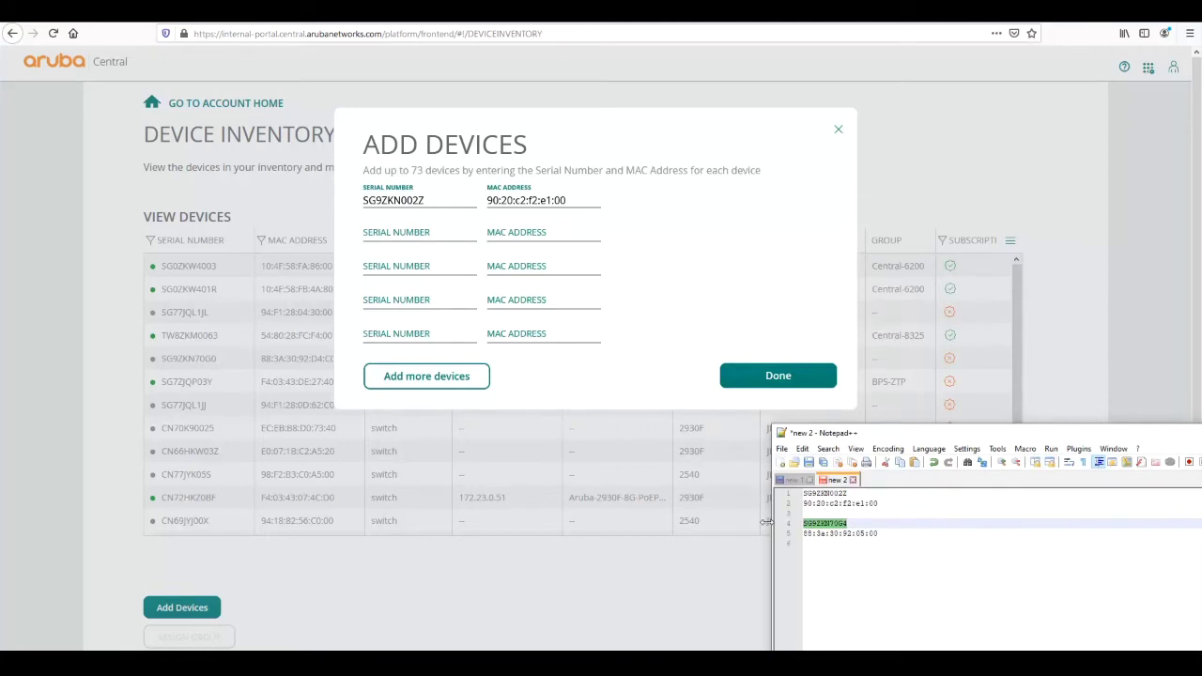
click(371, 233)
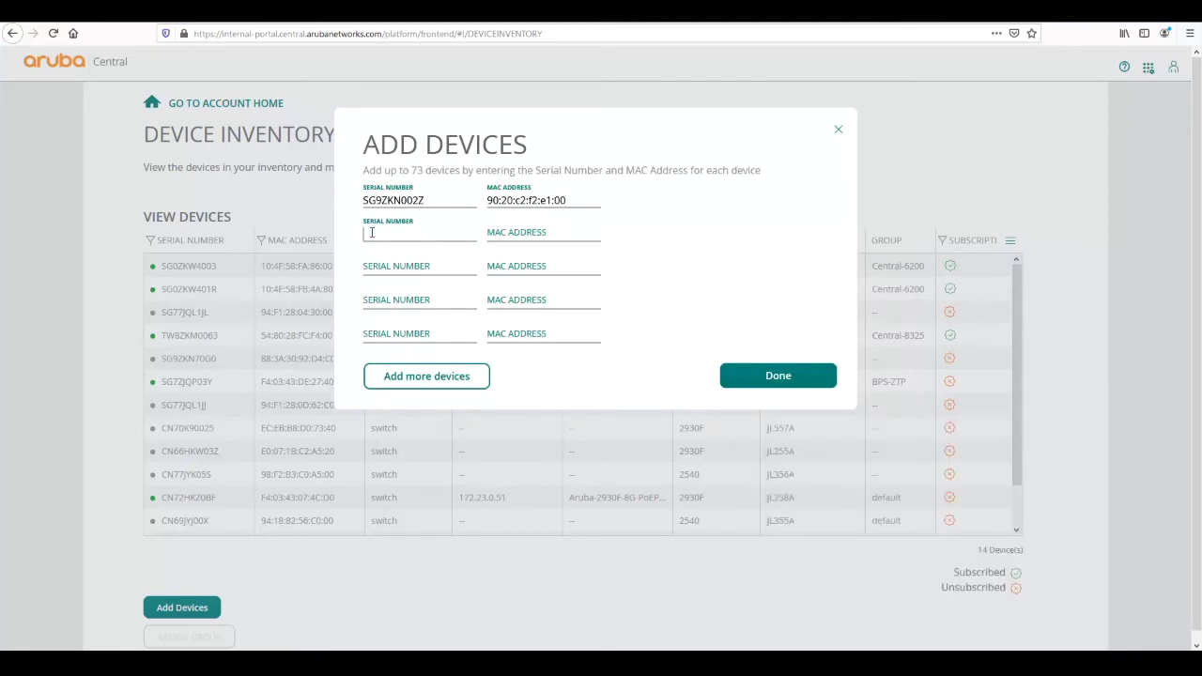
key(ctrl+v)
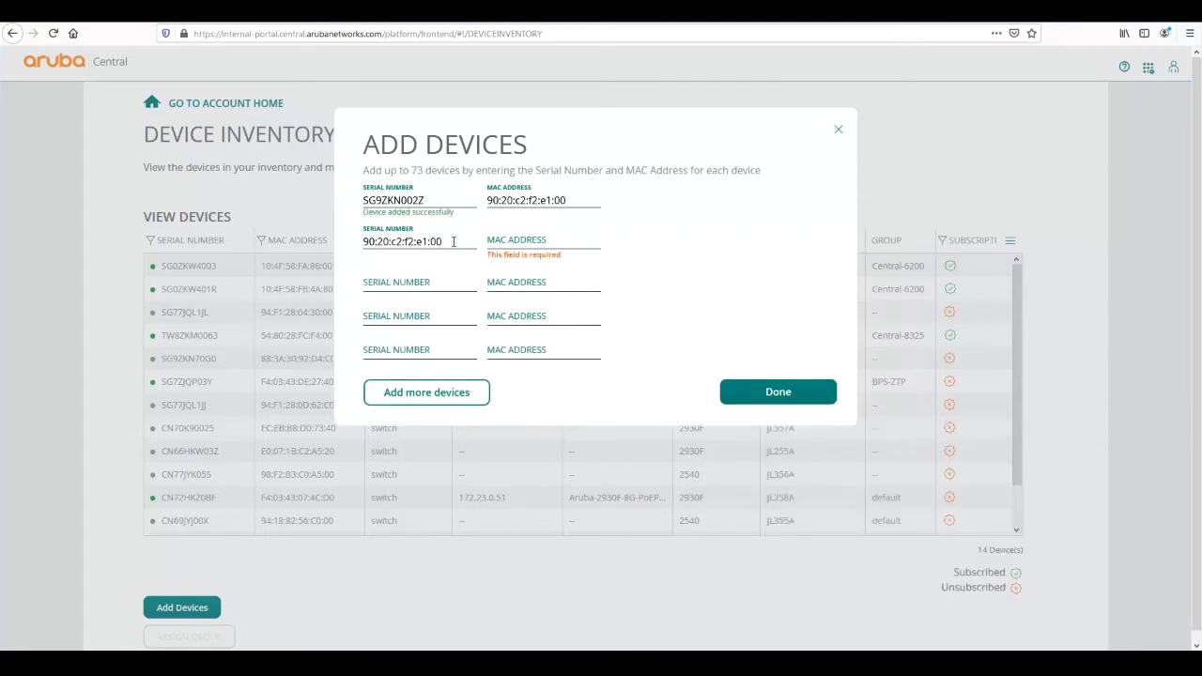
drag(453, 241, 327, 252)
key(BackSpace)
Enter serial SG9ZKN70G4 in the second Add Devices row
key(alt+Tab)
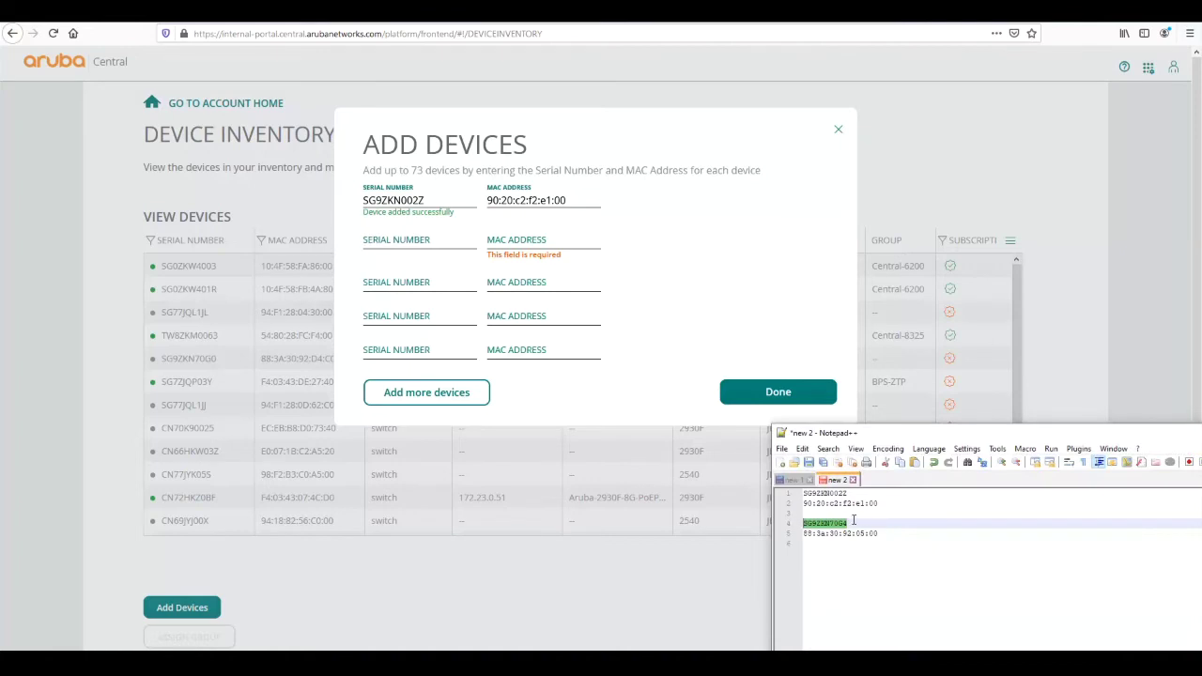
right_click(834, 523)
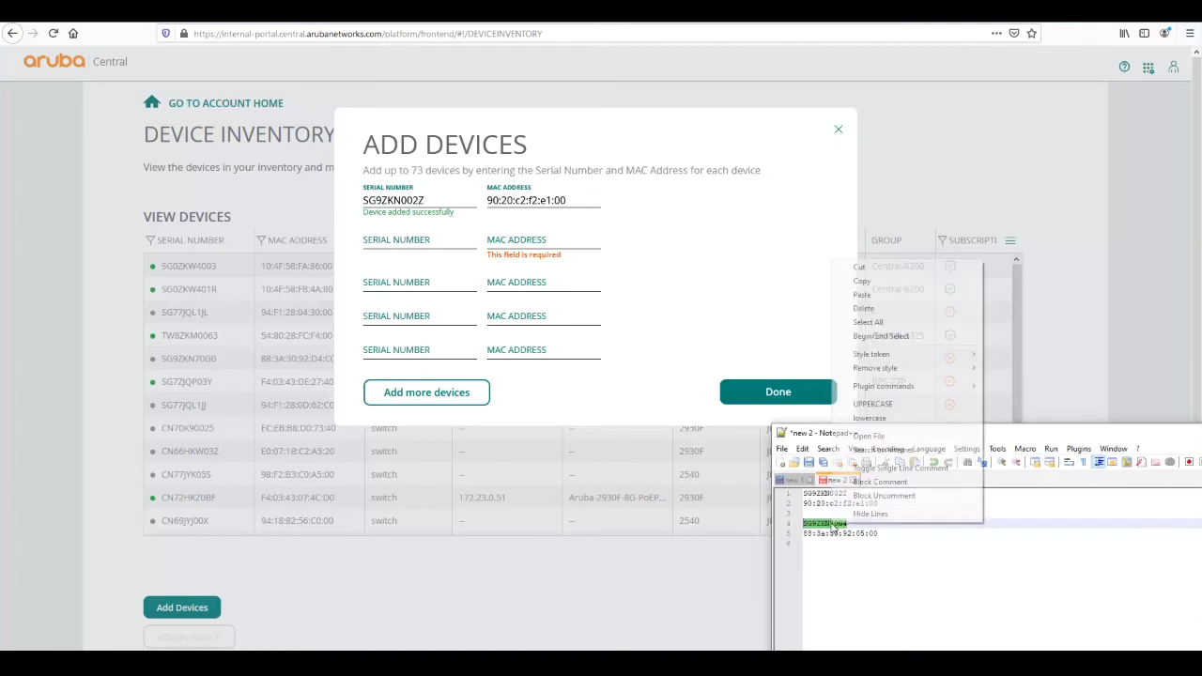
click(859, 282)
click(424, 242)
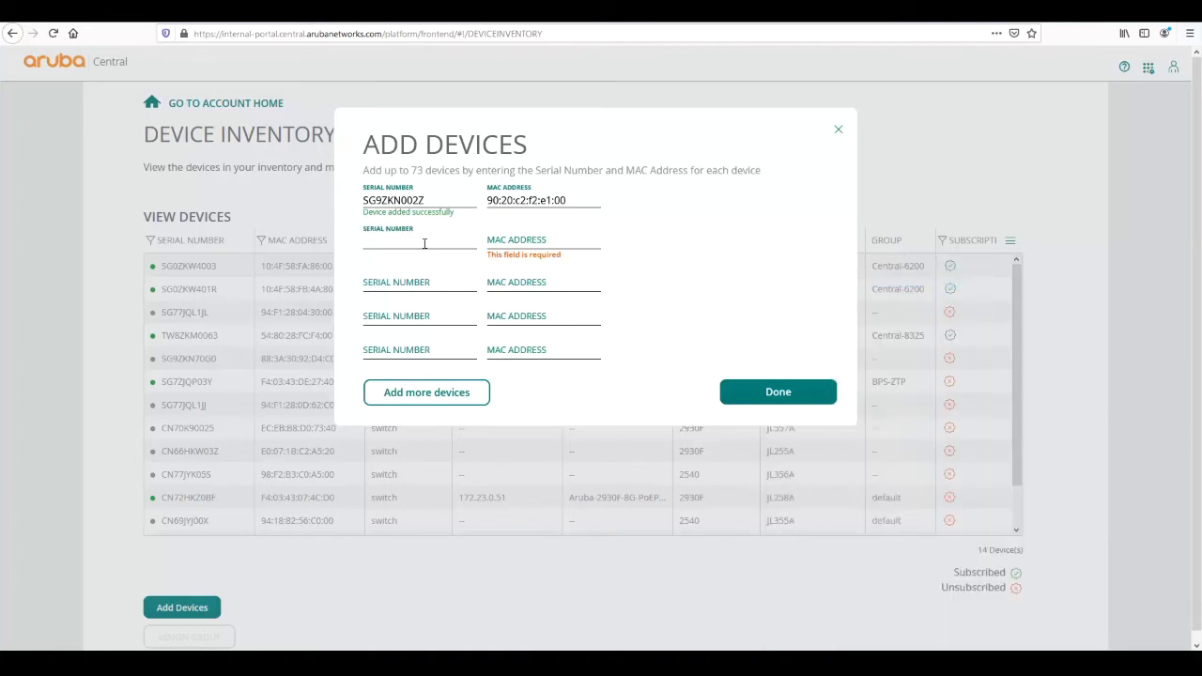
key(ctrl+v)
Clear the wrong value pasted into the second row's MAC field
key(alt+Tab)
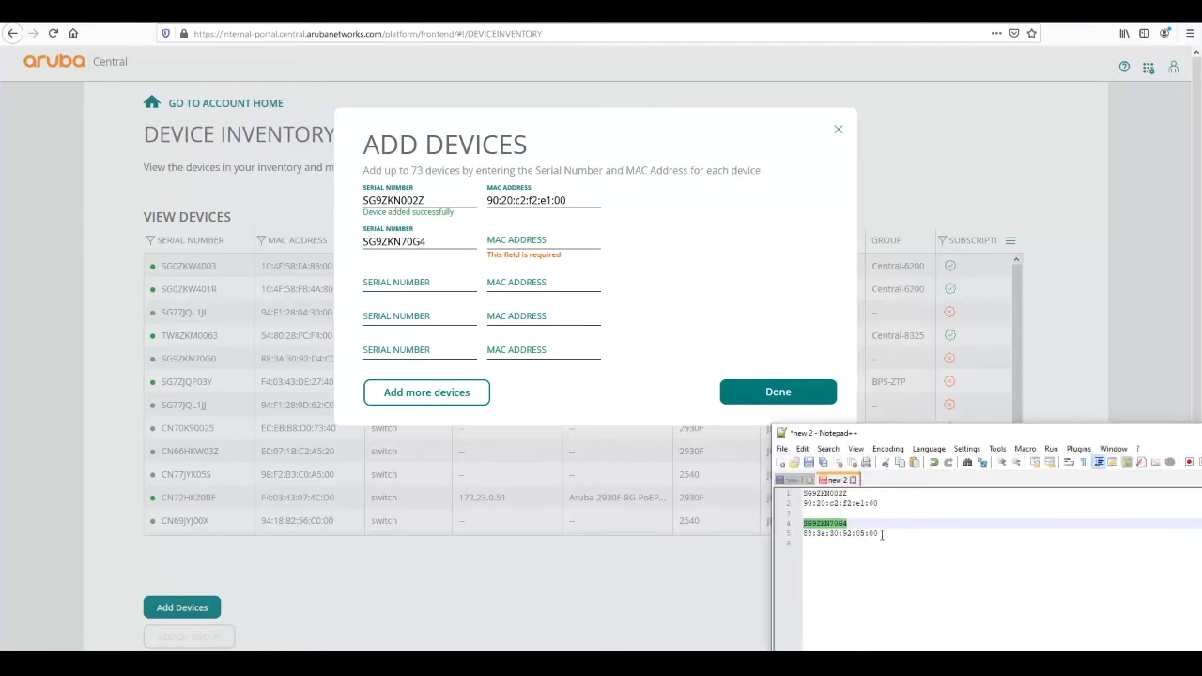
drag(882, 535, 802, 533)
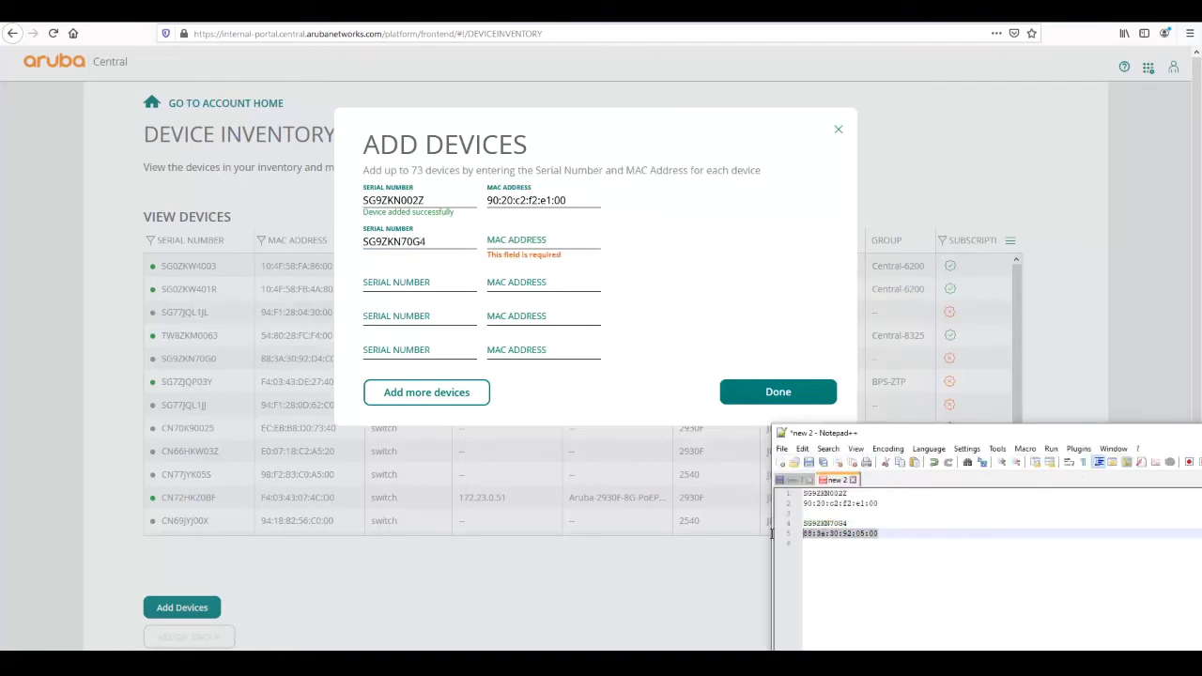
click(486, 252)
key(ctrl+v)
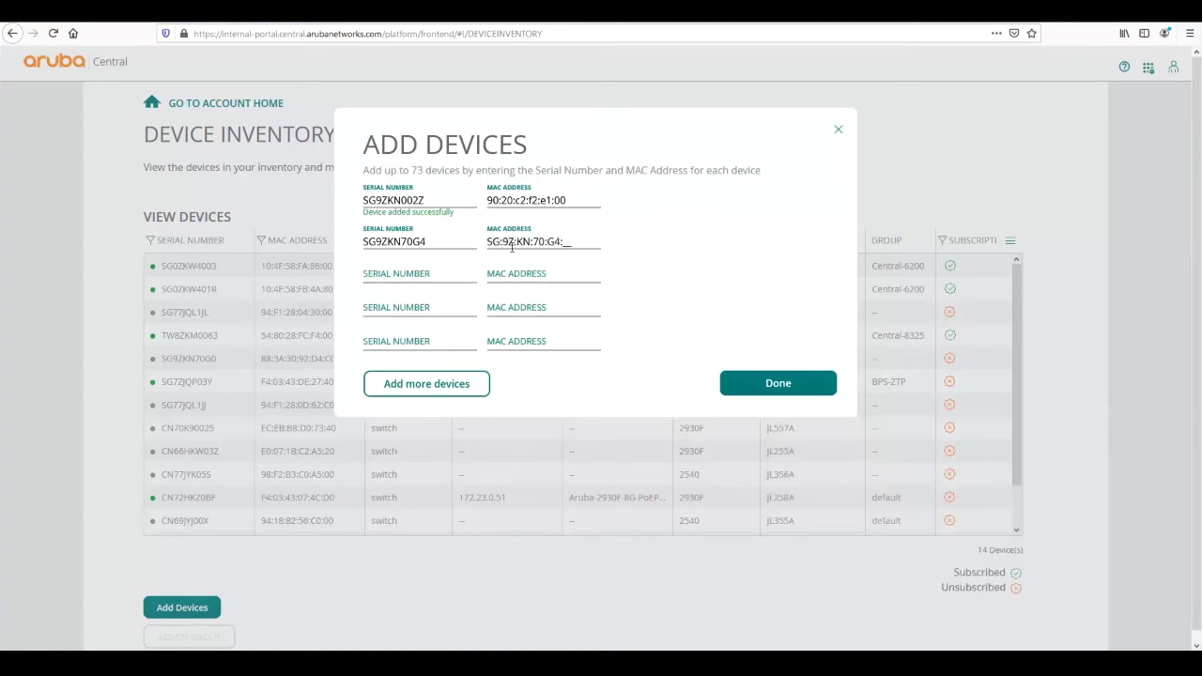
drag(578, 243, 472, 234)
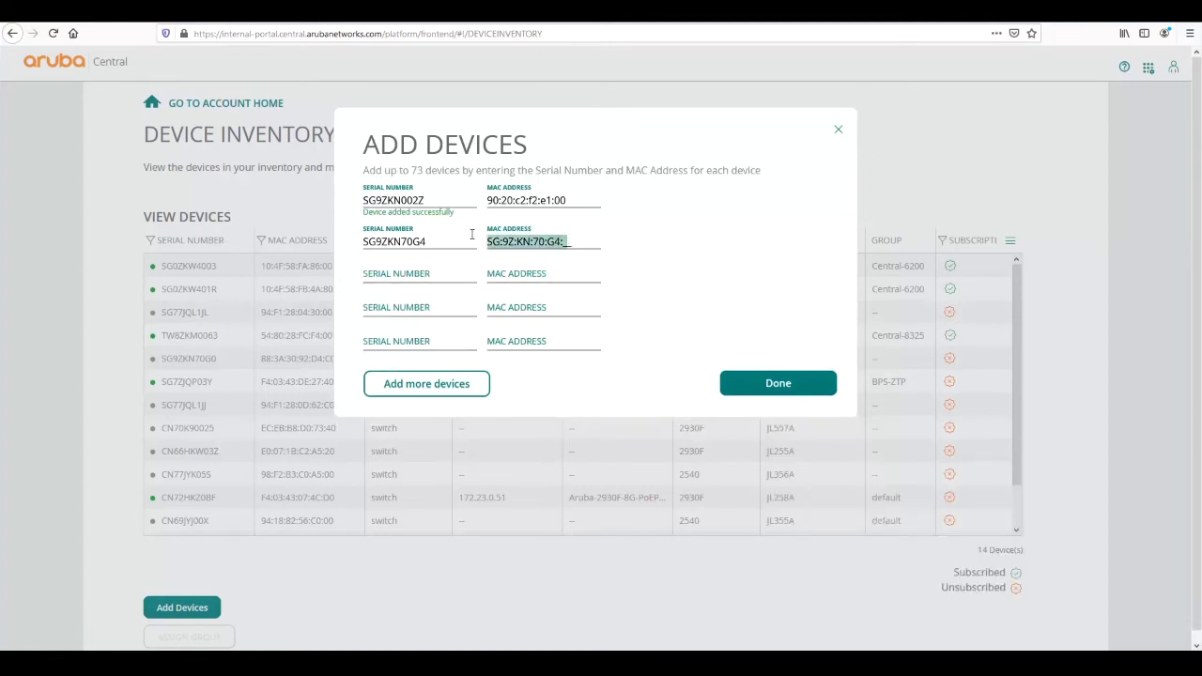
key(BackSpace)
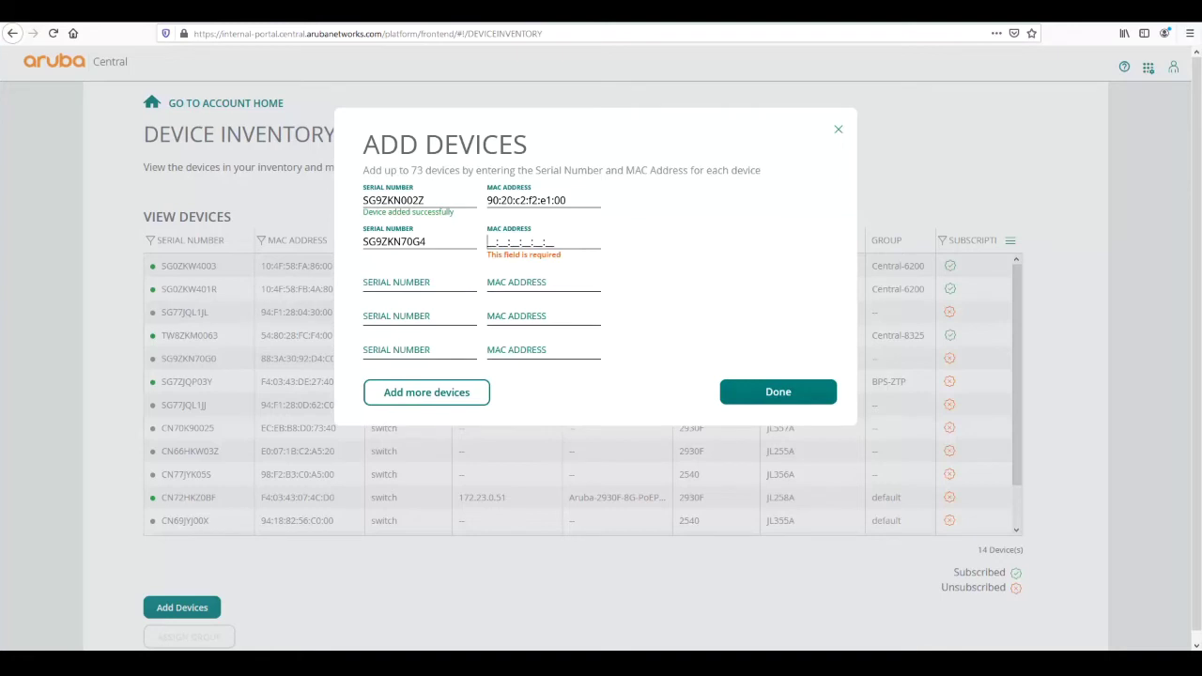
Enter MAC 88:3a:30:92:05:00 for the second switch and finish adding both devices
key(alt+Tab)
right_click(834, 534)
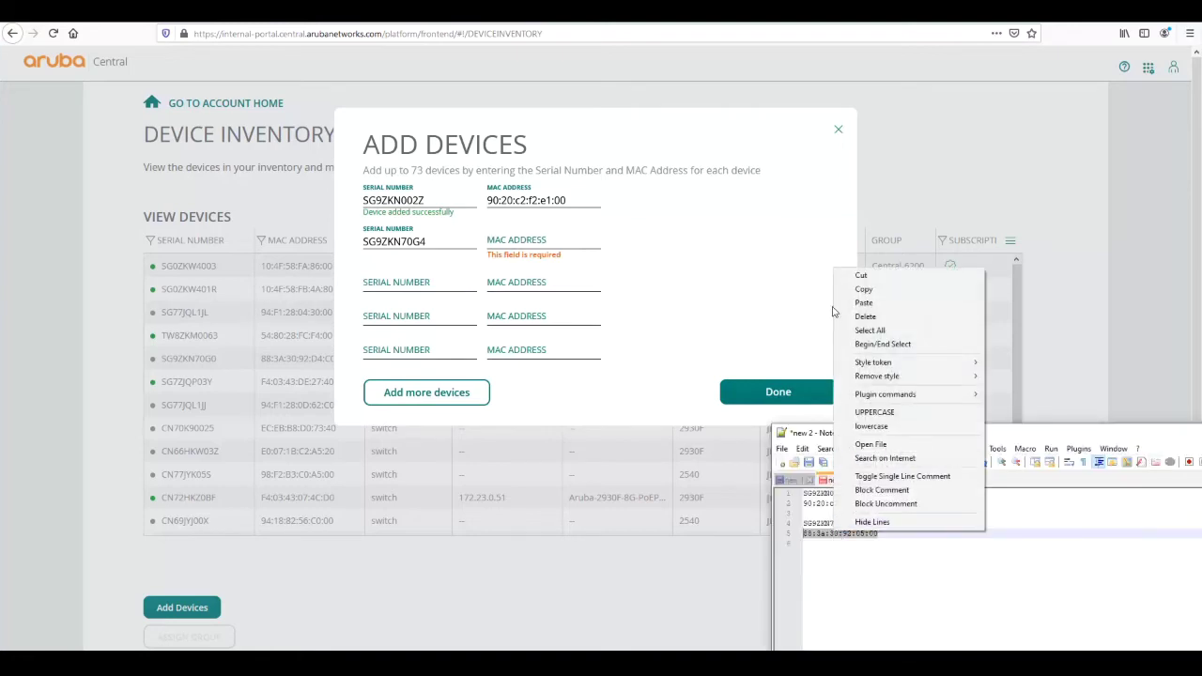
click(863, 290)
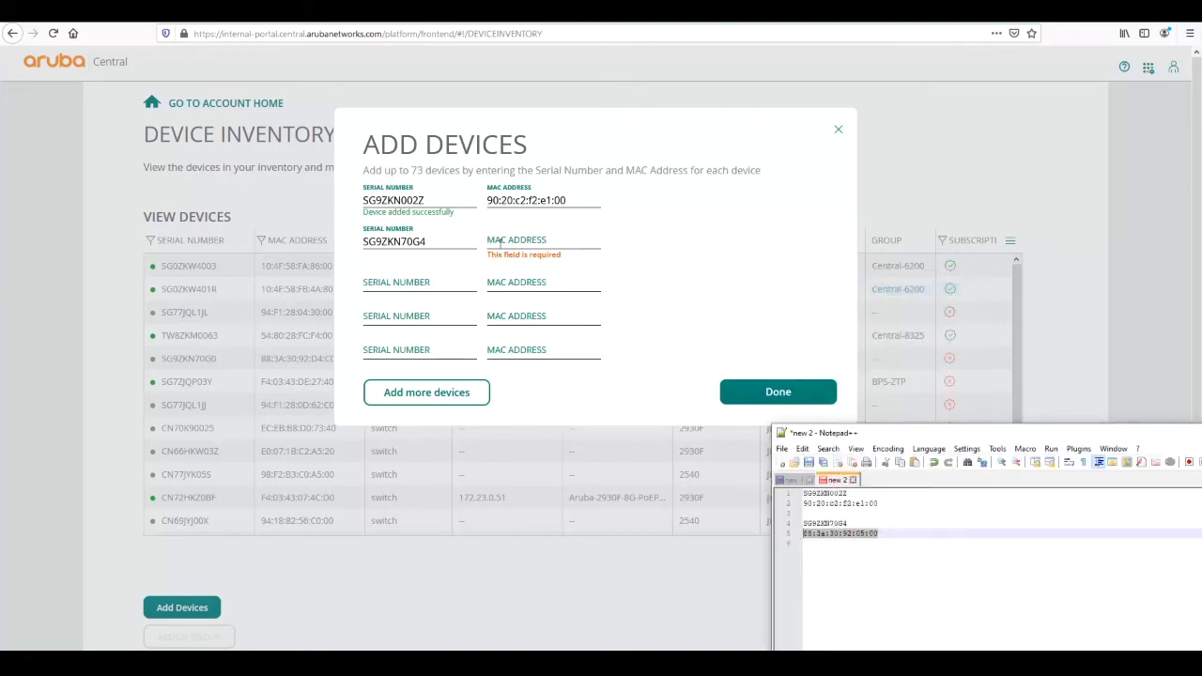
click(501, 242)
key(ctrl+v)
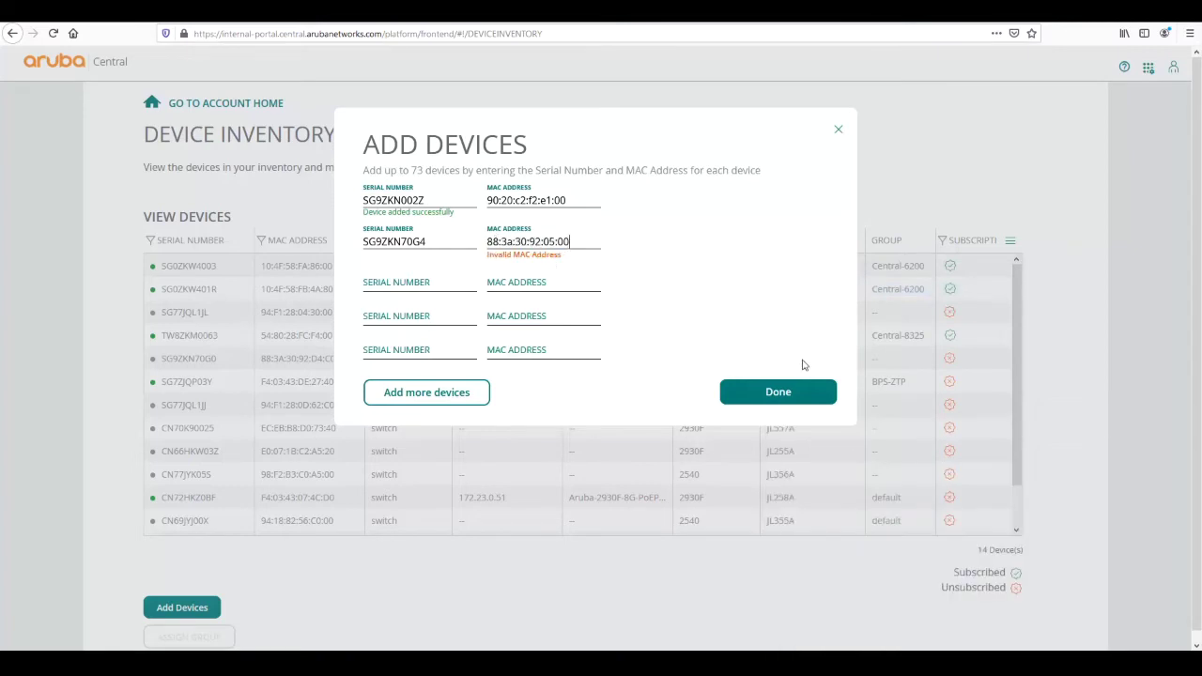
click(772, 391)
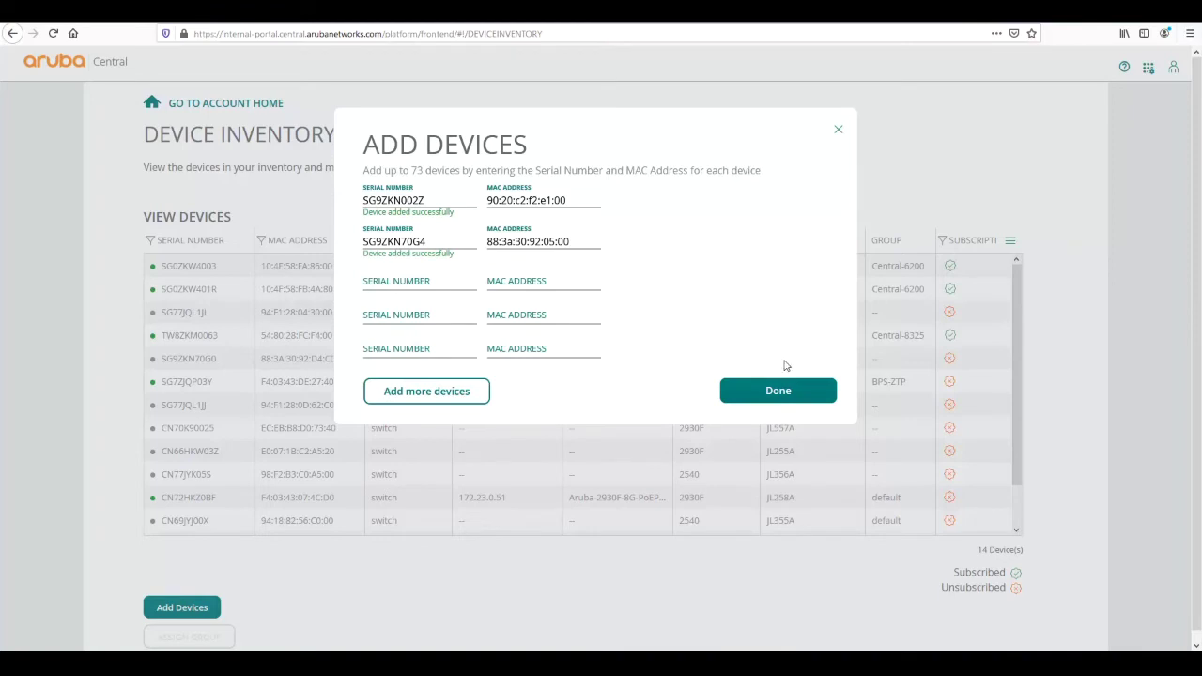
click(786, 392)
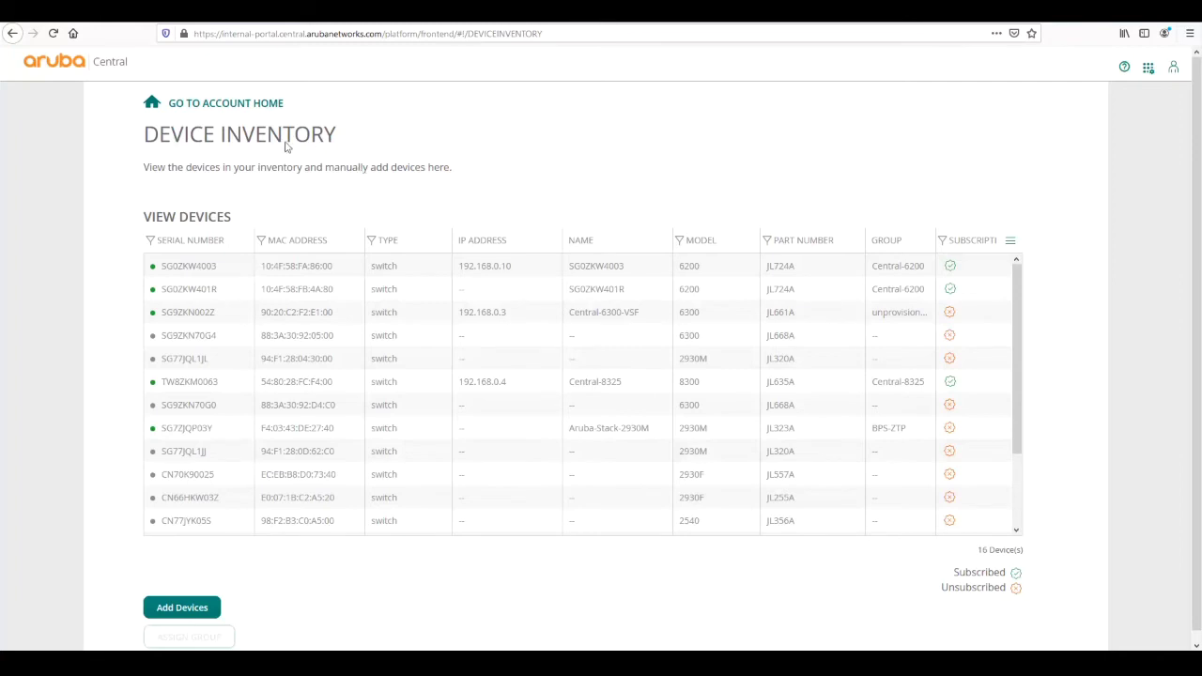
Return to Account Home and open the Subscription Assignment page
click(236, 110)
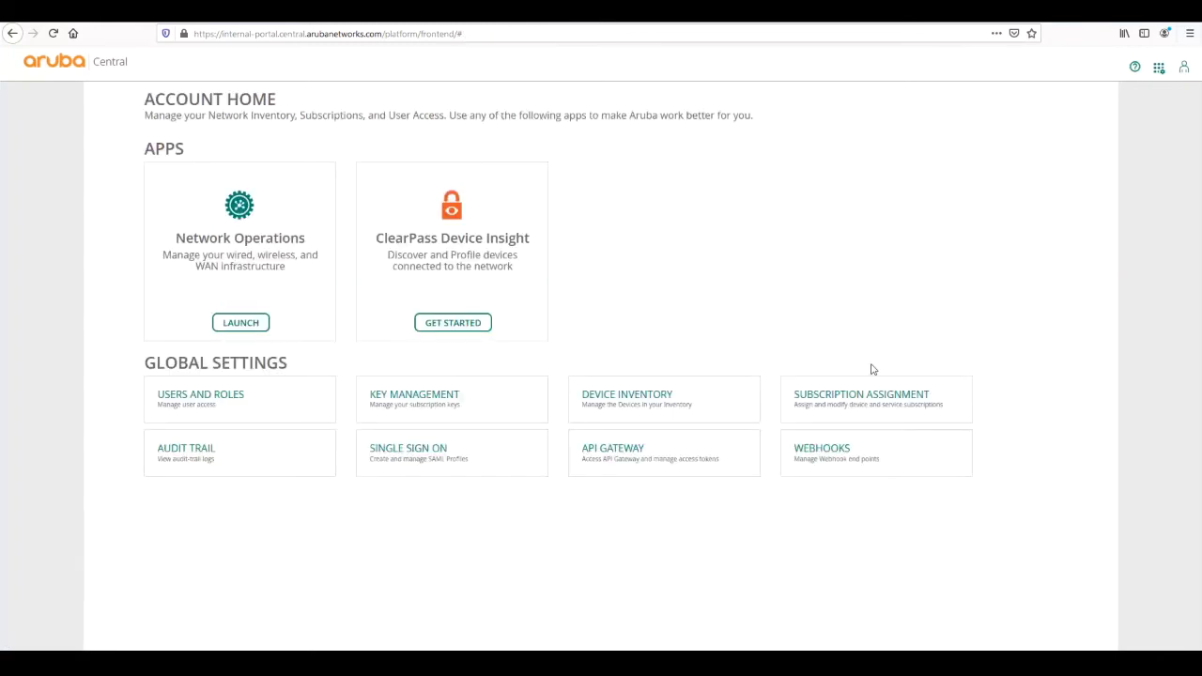
click(866, 403)
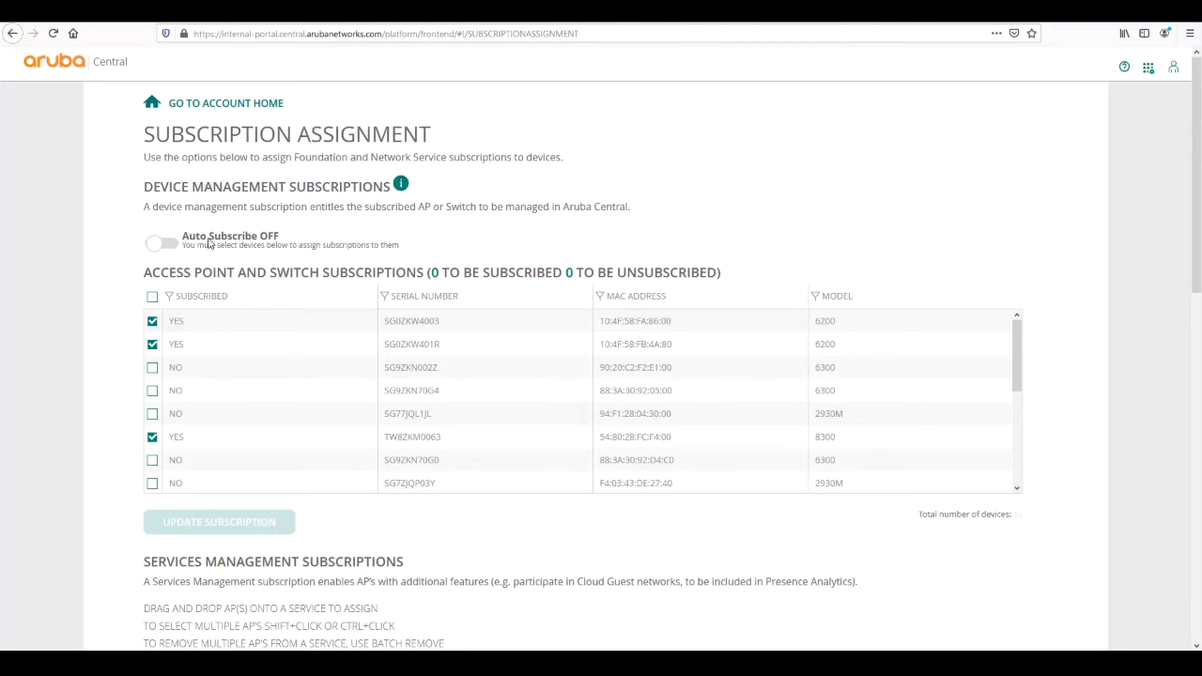
Keep Auto Subscribe off and assign subscriptions to switches SG9ZKN002Z and SG9ZKN70G4
click(162, 245)
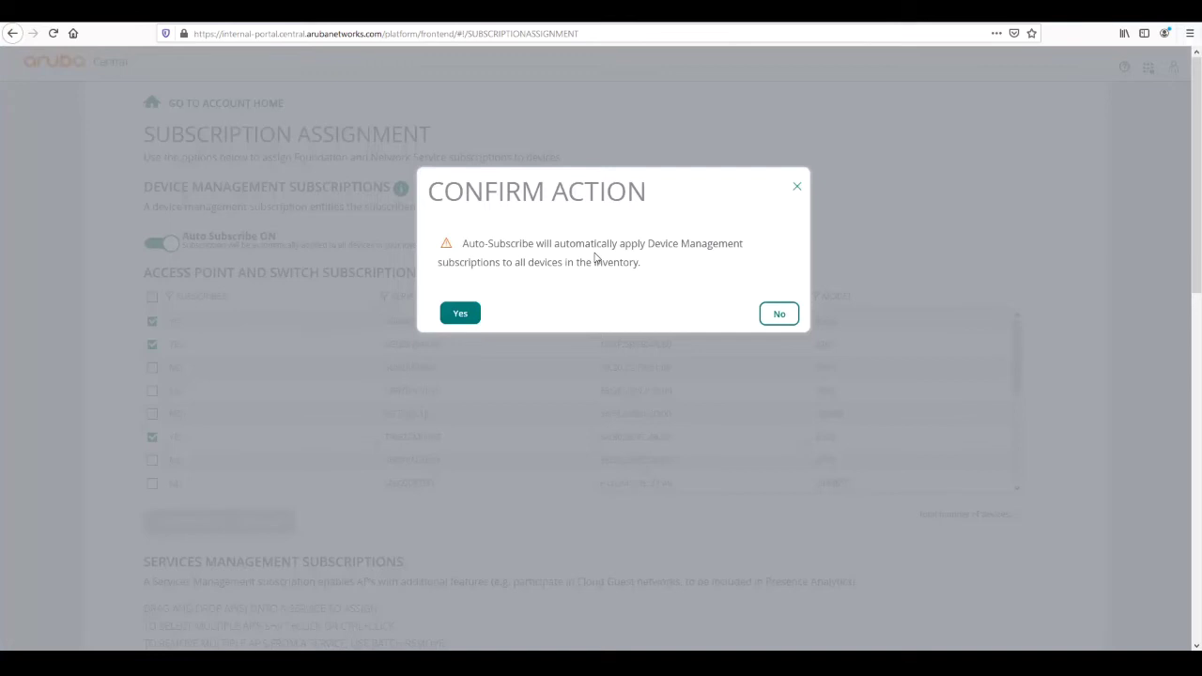
click(783, 316)
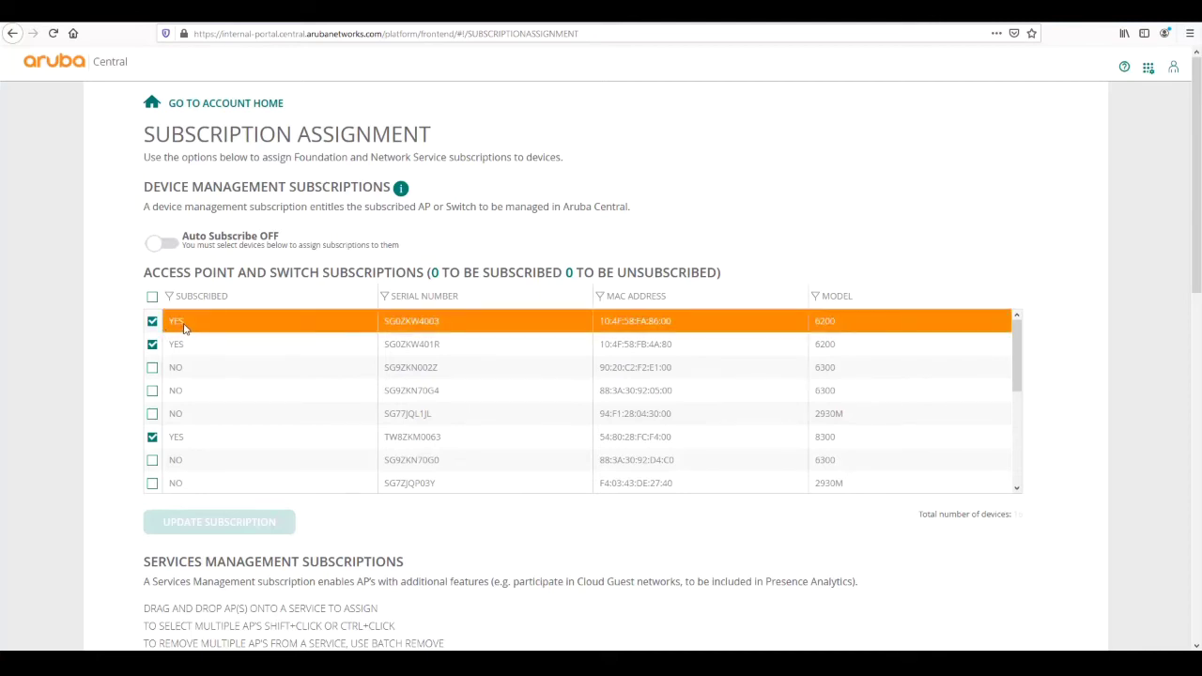
click(151, 368)
click(152, 390)
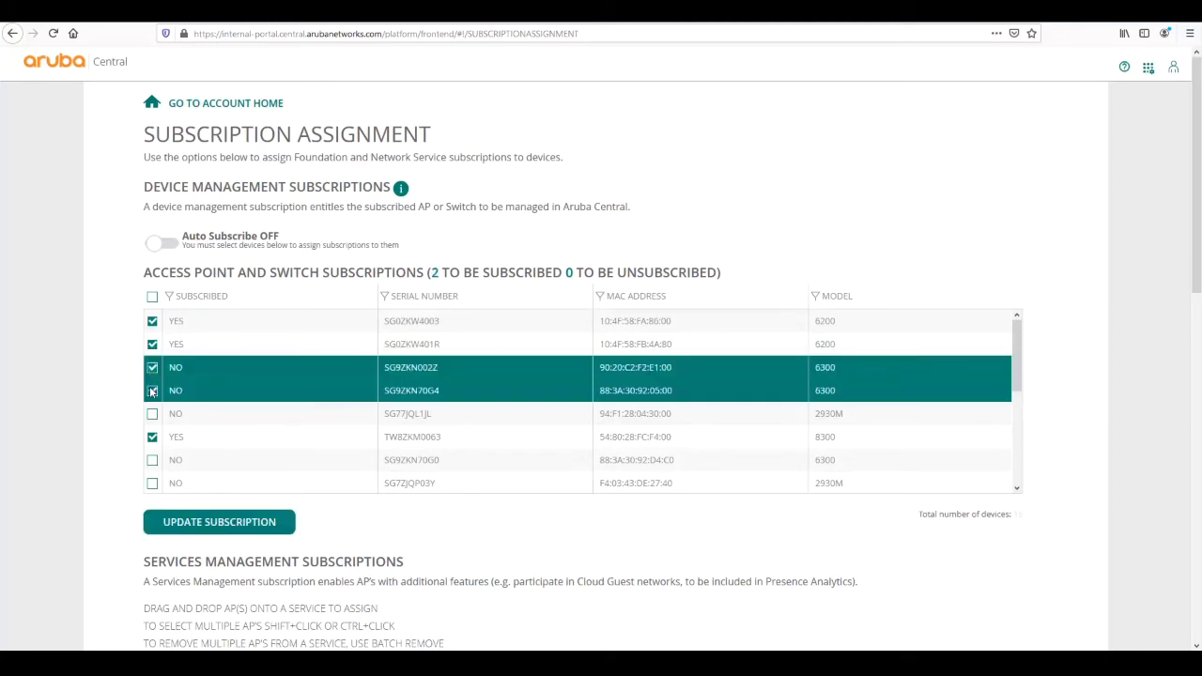
click(182, 521)
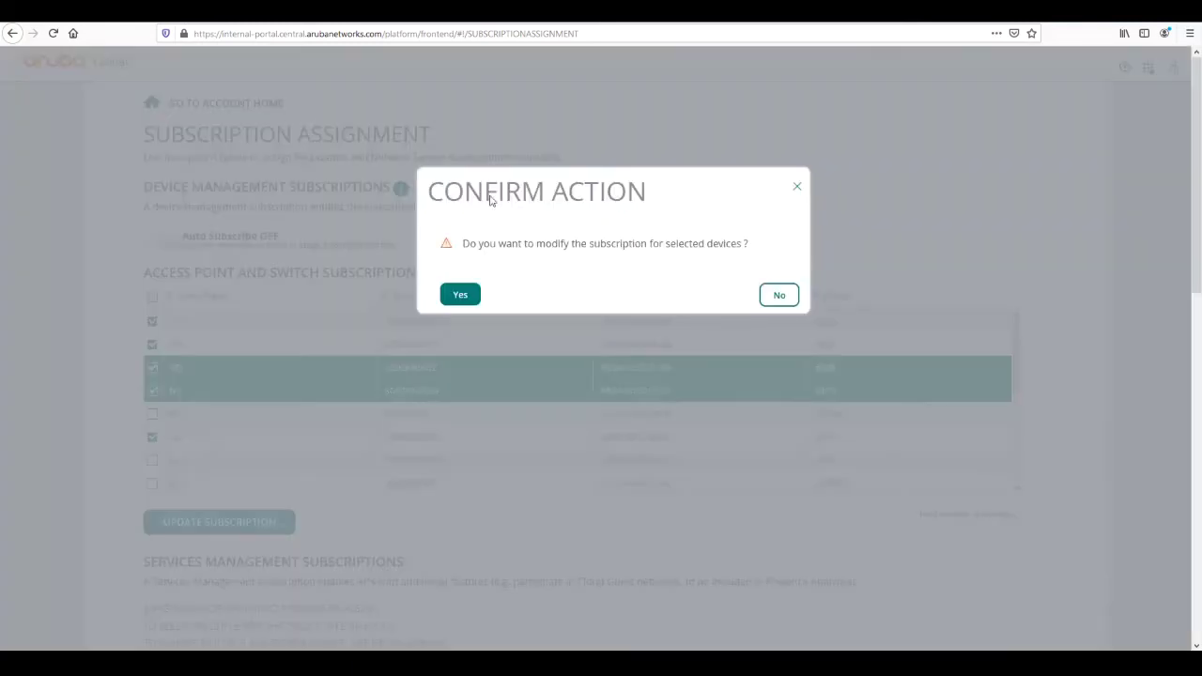
click(460, 294)
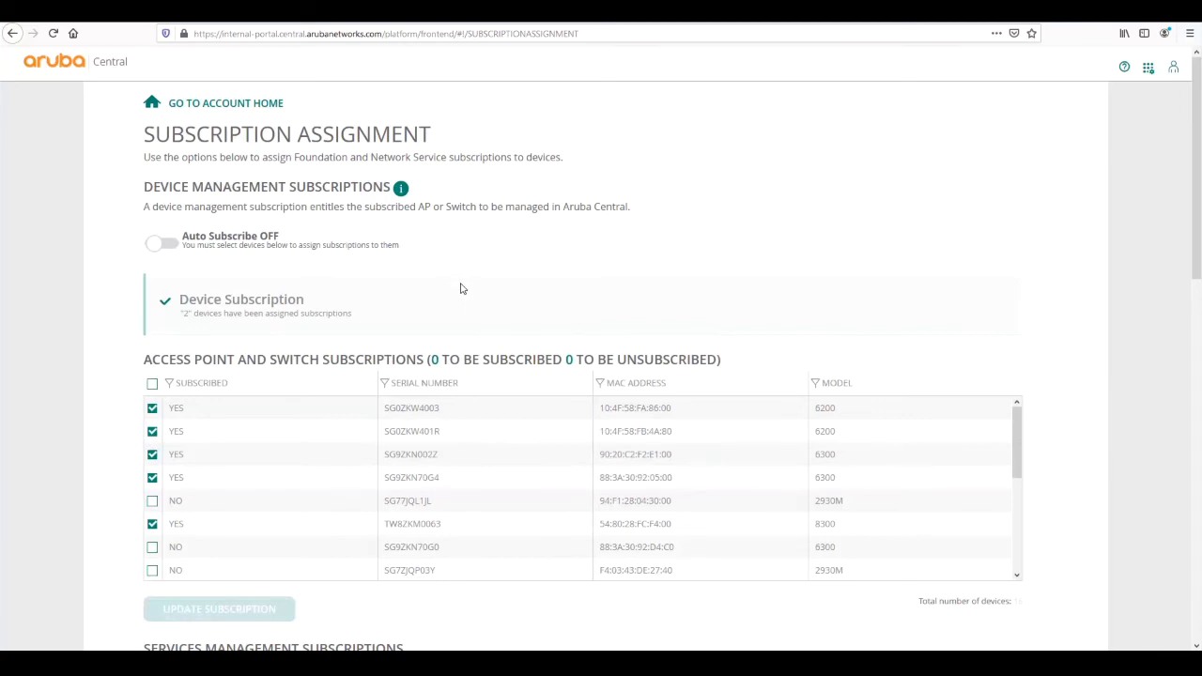
Scroll through the Subscription Assignment list to check both switches show subscribed
scroll(83, 379, down, 3)
scroll(83, 379, down, 2)
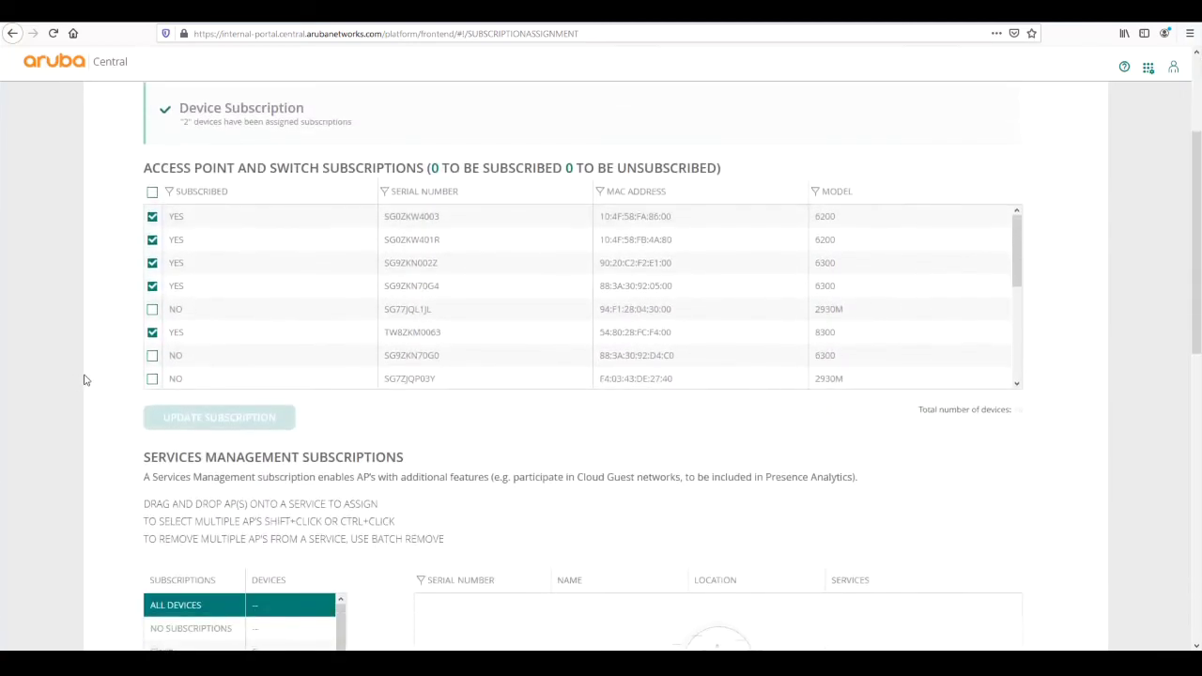
scroll(101, 363, down, 8)
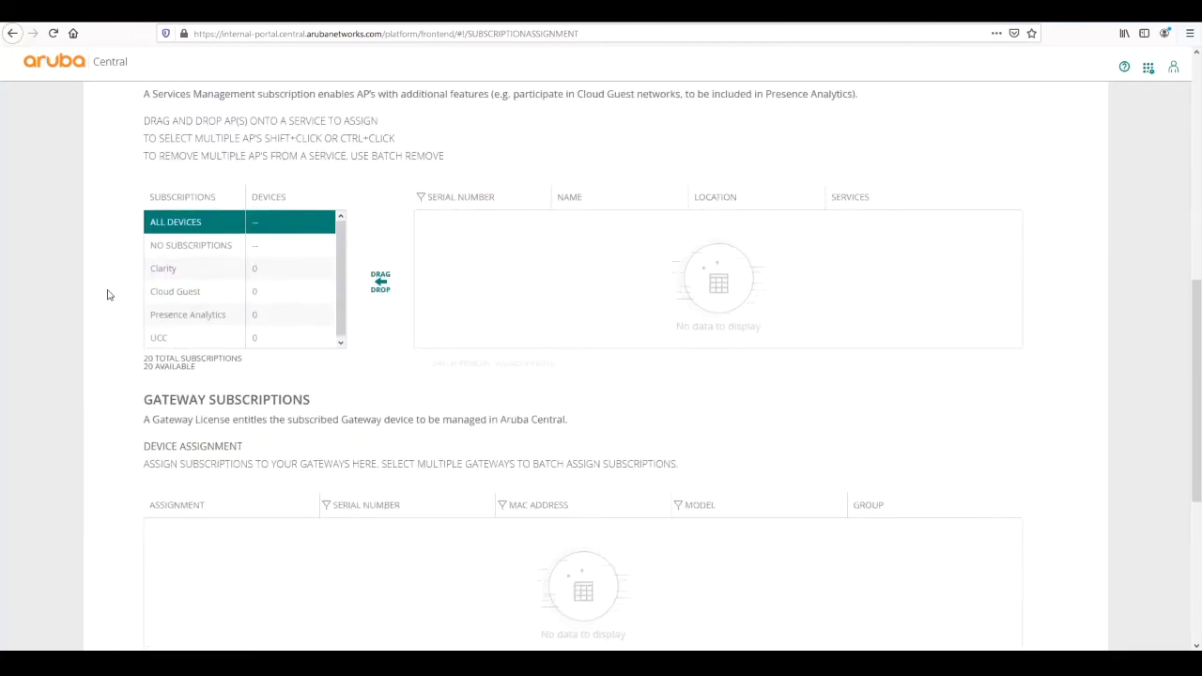
scroll(111, 299, down, 3)
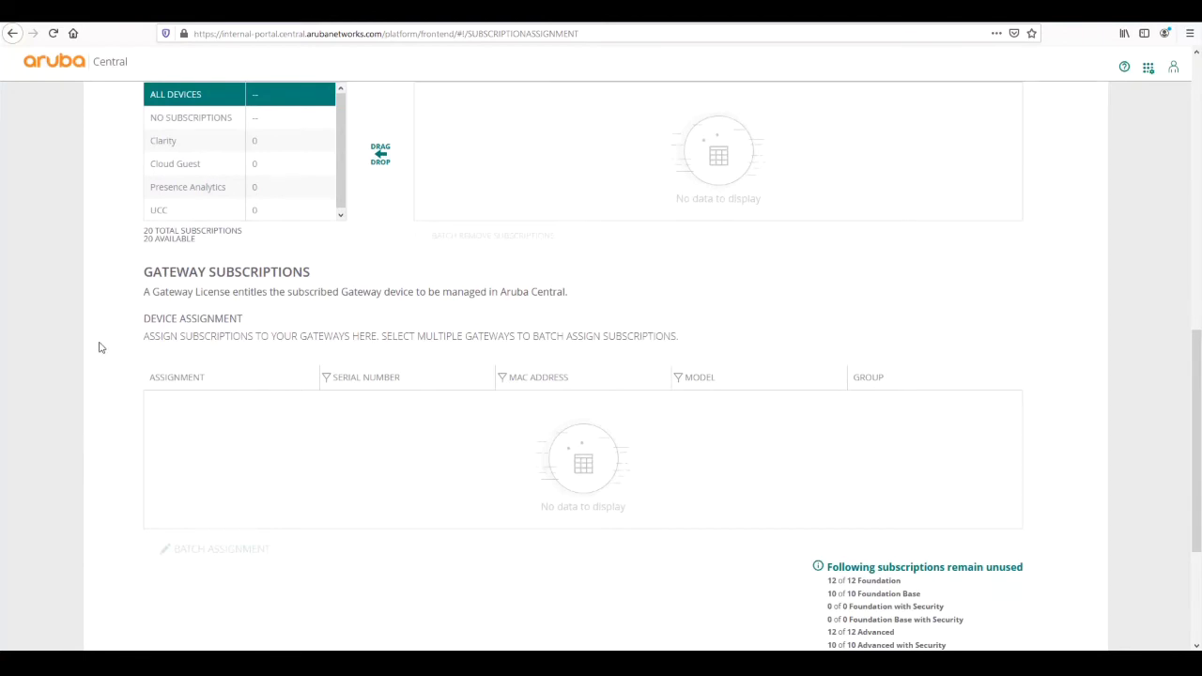
scroll(70, 327, up, 2)
scroll(70, 328, up, 1)
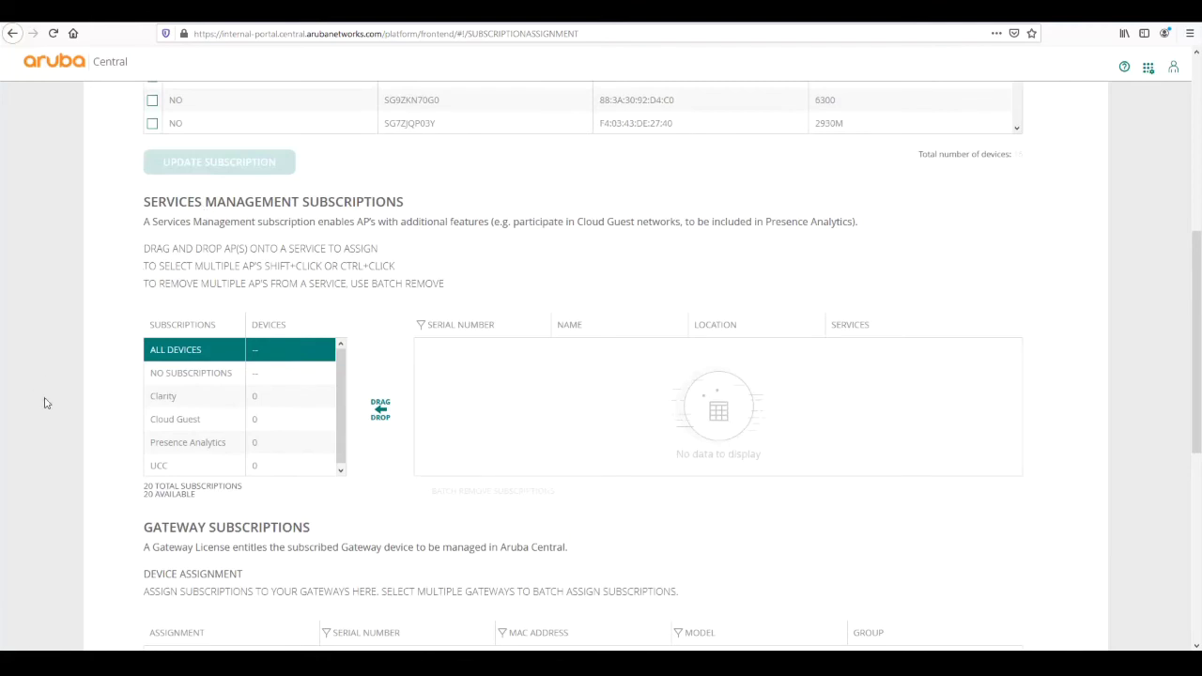
scroll(75, 399, up, 3)
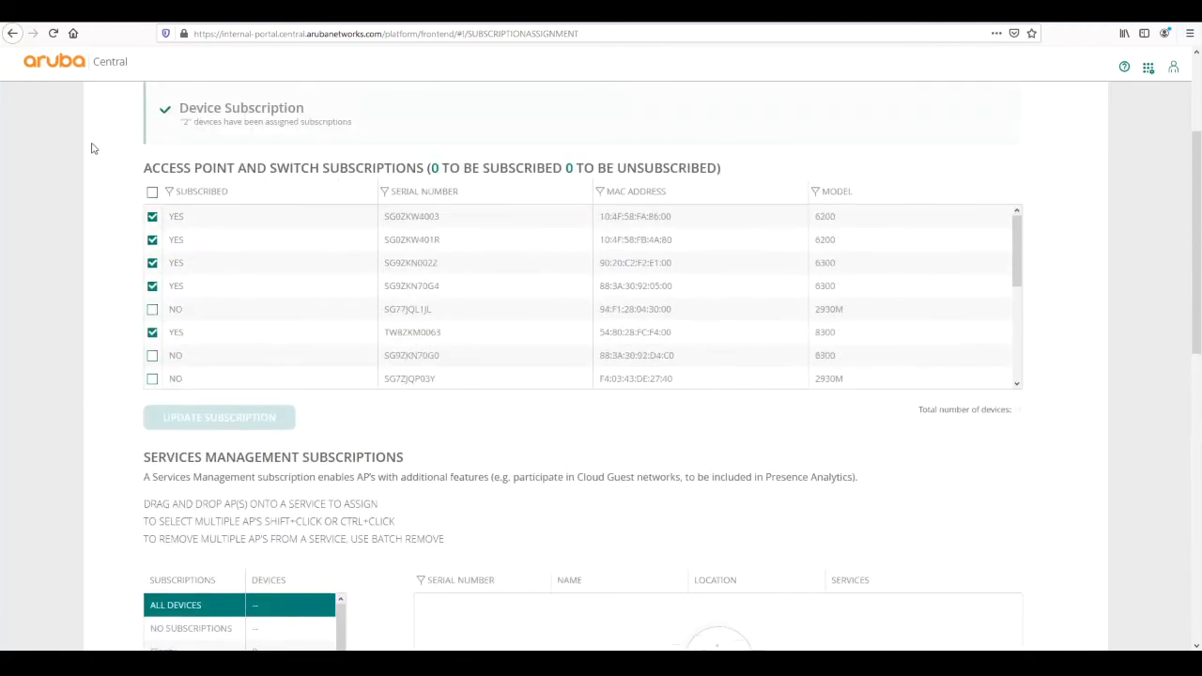
scroll(111, 393, up, 1)
scroll(109, 394, up, 2)
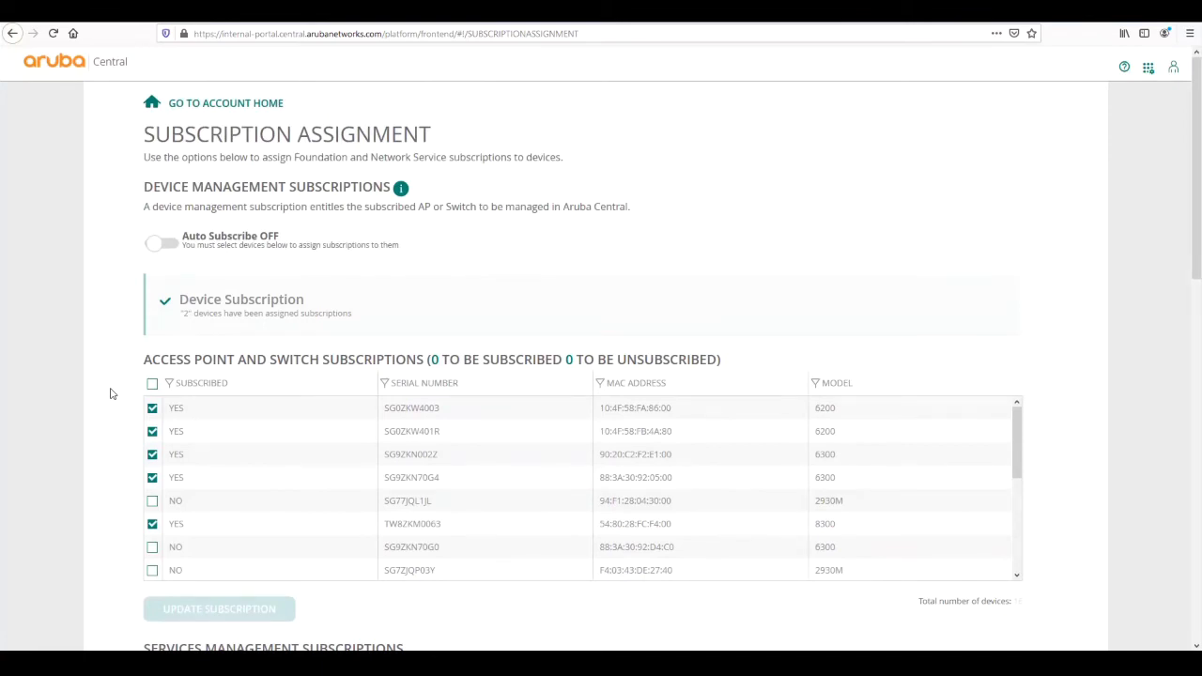
Go back to Account Home and launch the Network Operations app
click(267, 110)
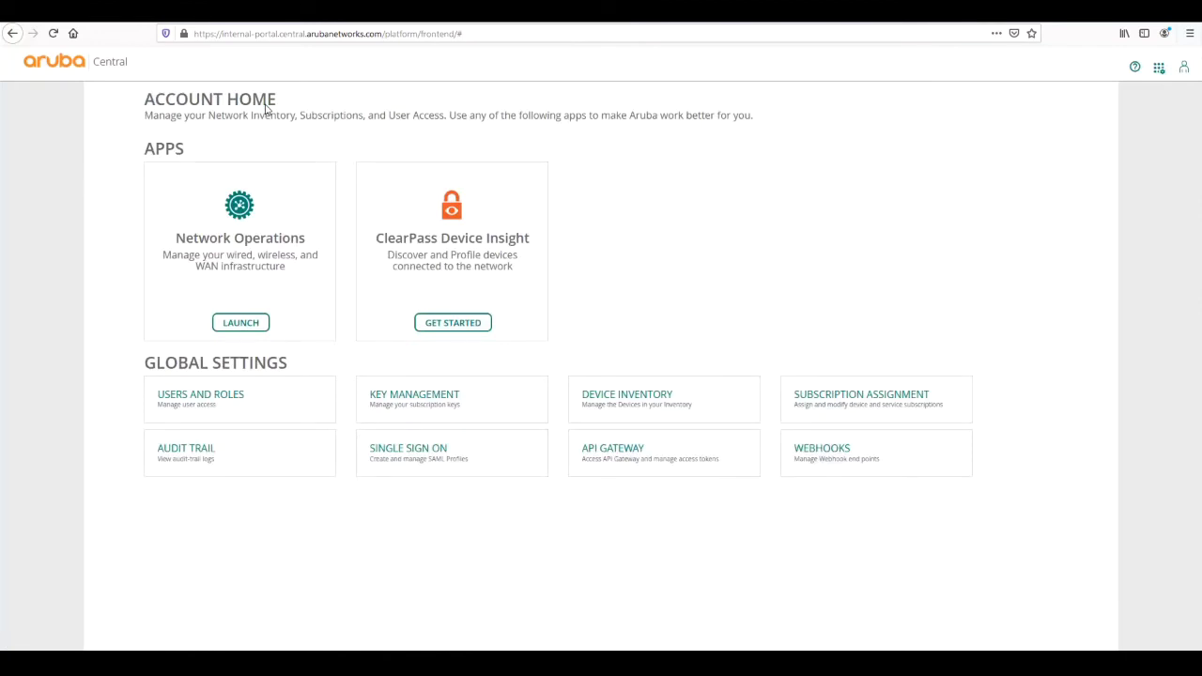
click(239, 324)
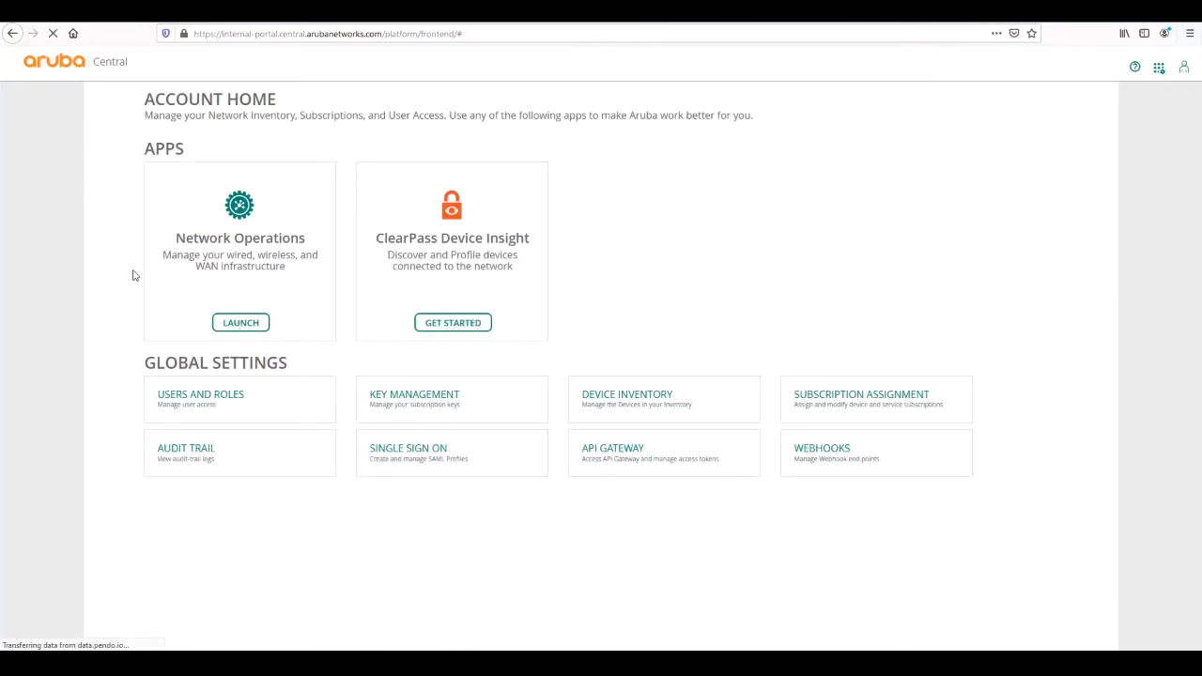
click(239, 324)
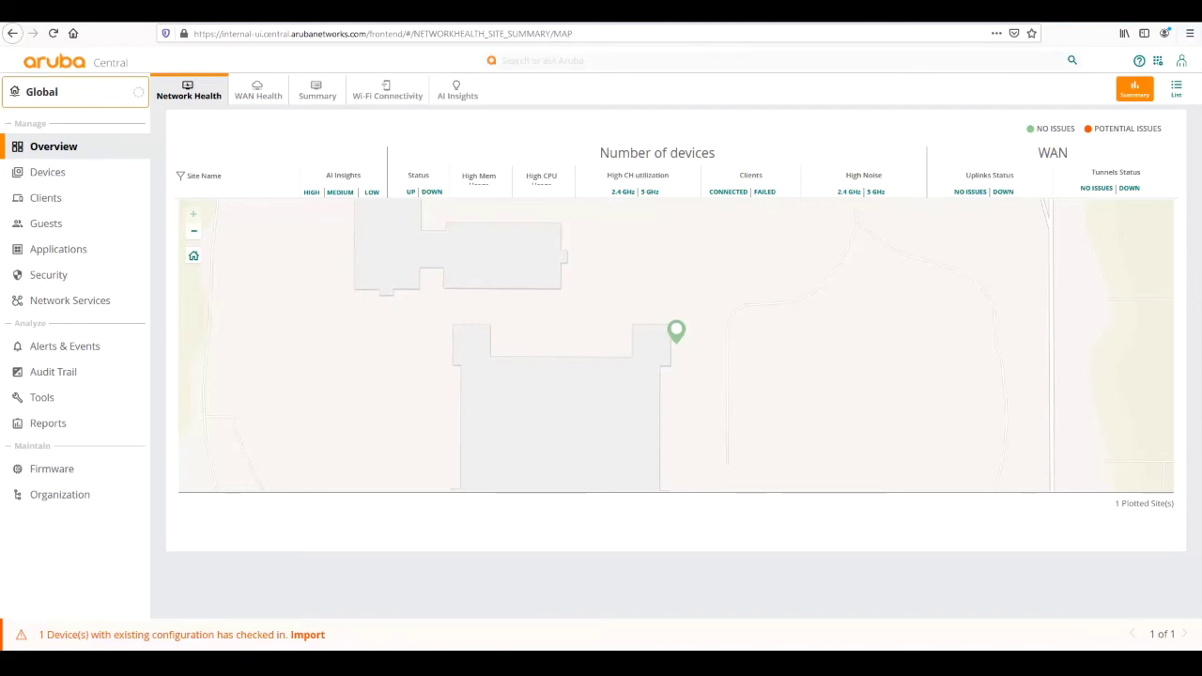
Open Groups management from the Global scope dropdown's gear icon
click(68, 102)
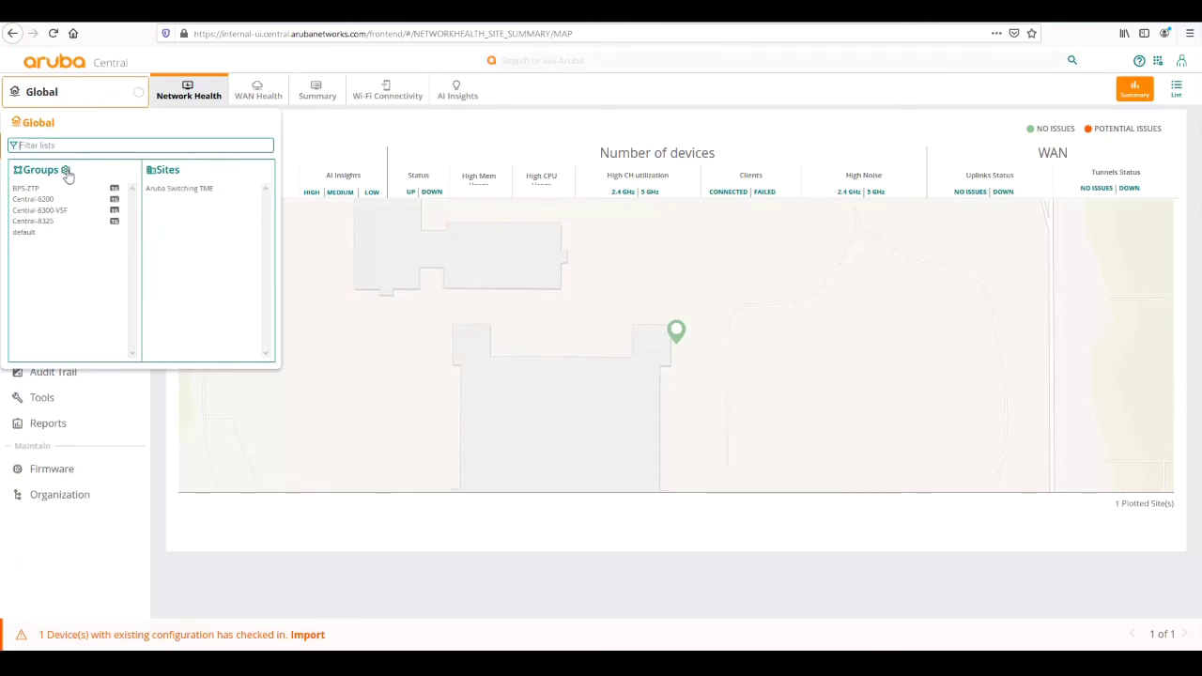
click(65, 171)
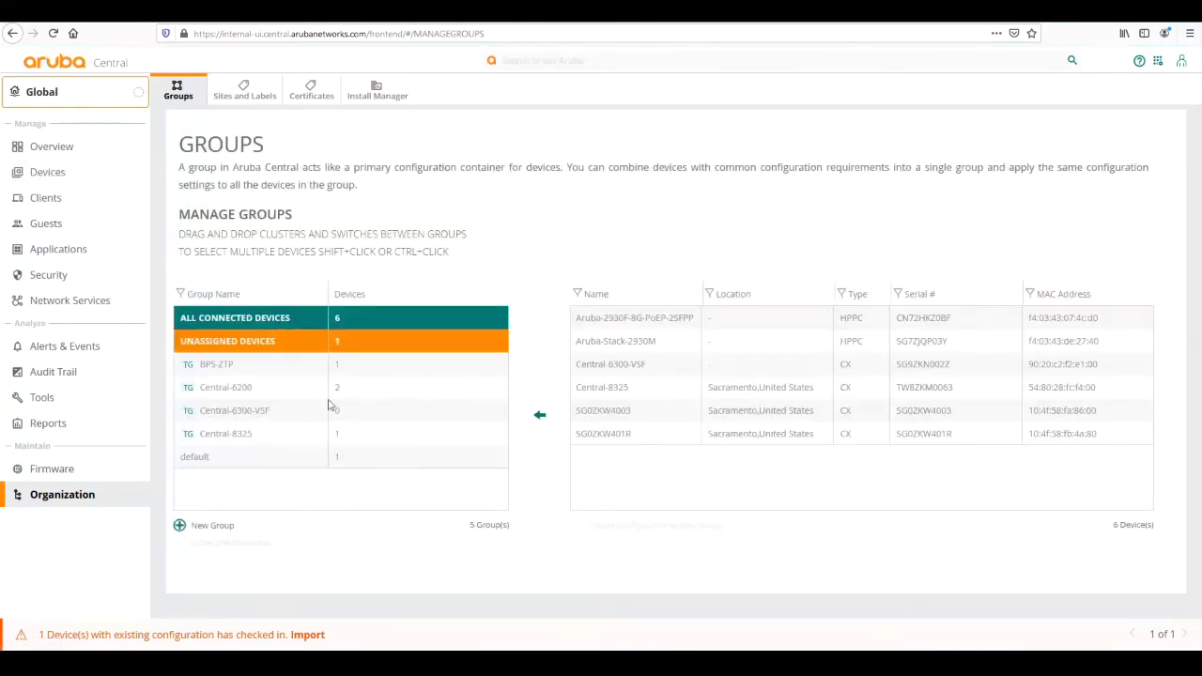
Add template group '6300-VSF' with both Switch and IAP and Gateway selected
click(211, 528)
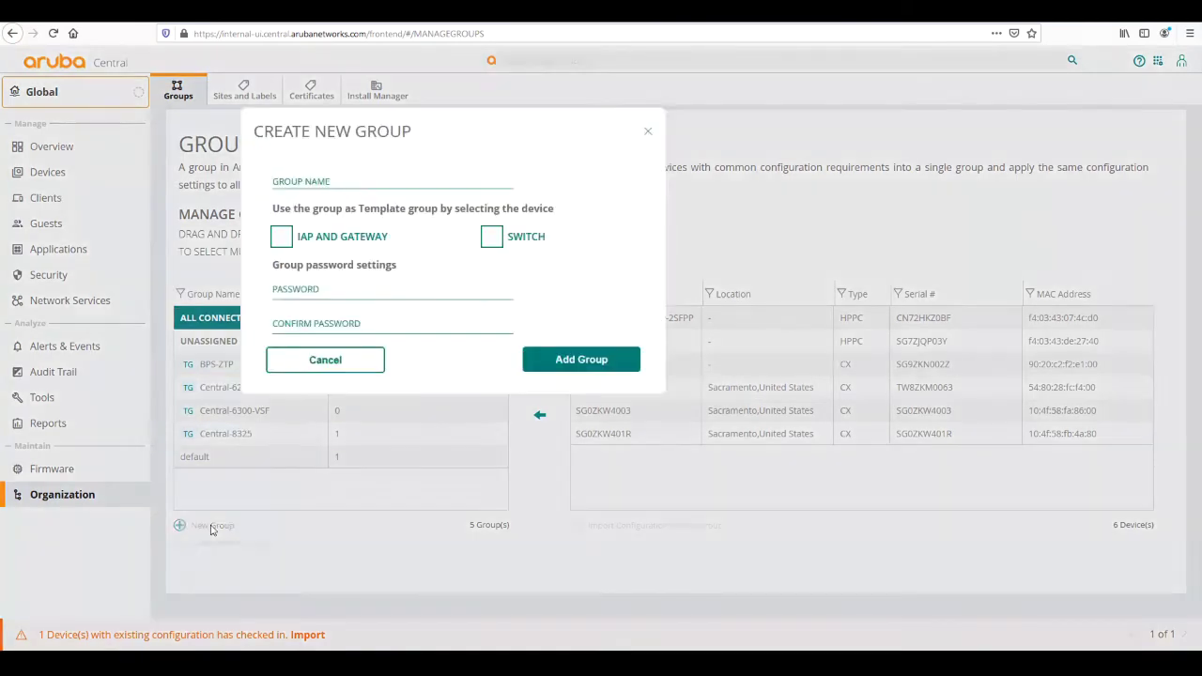
click(312, 183)
text(6300)
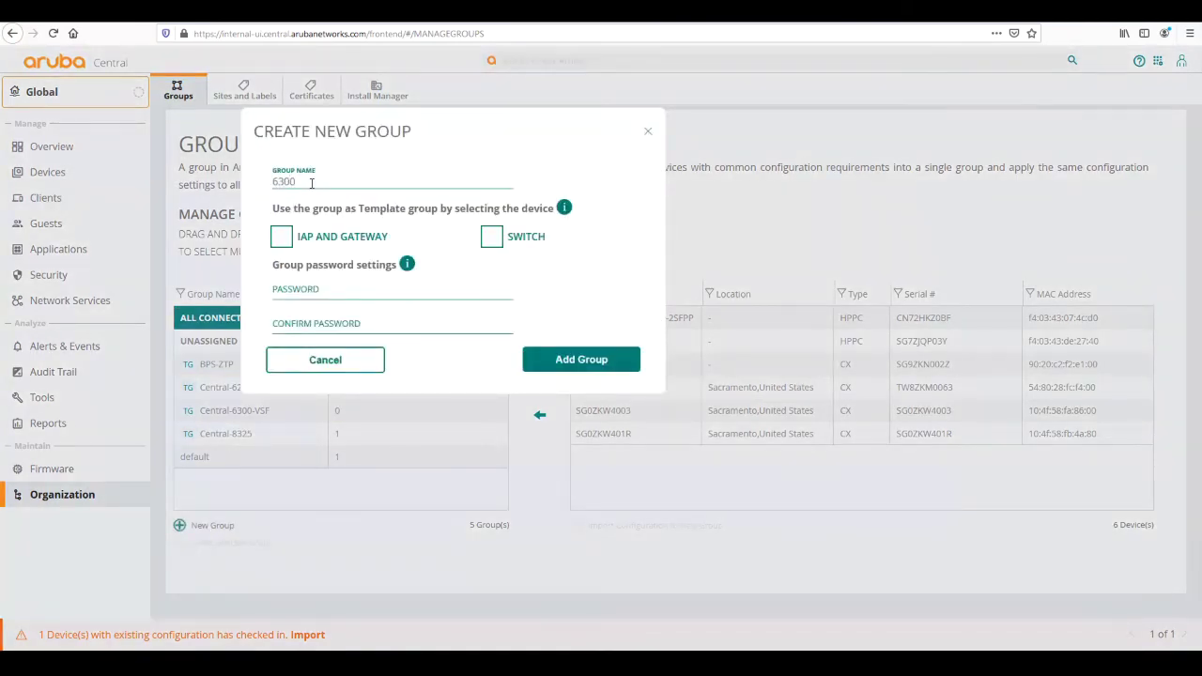
text(-VSF)
click(486, 243)
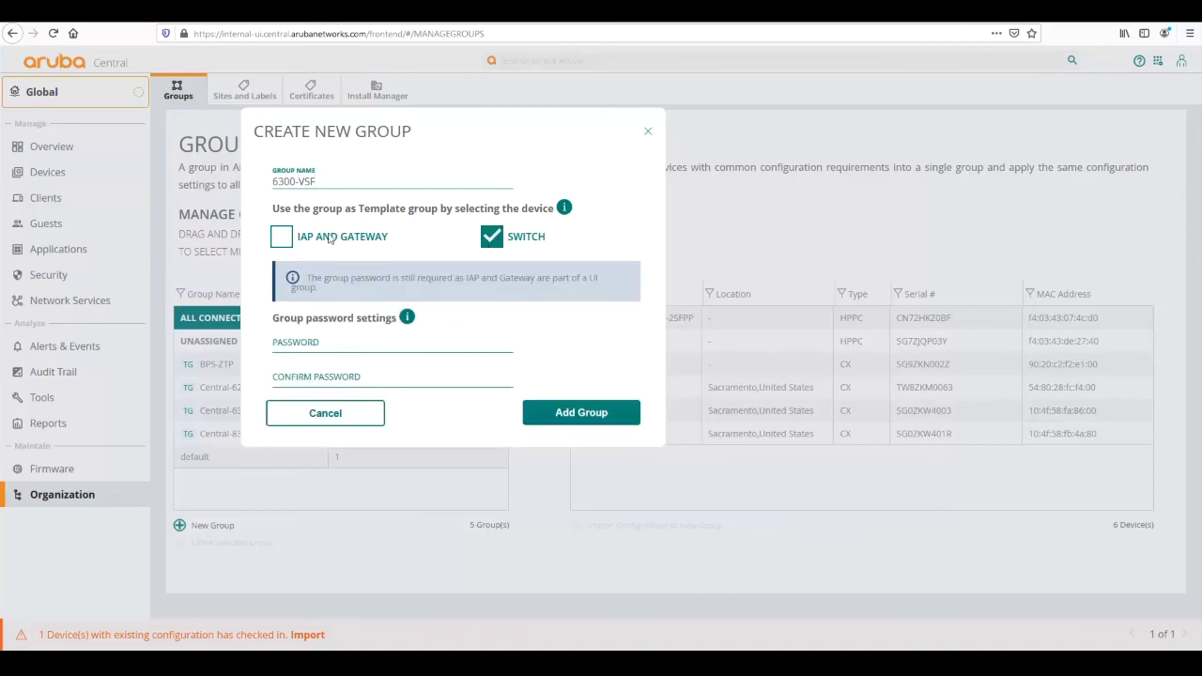
click(279, 238)
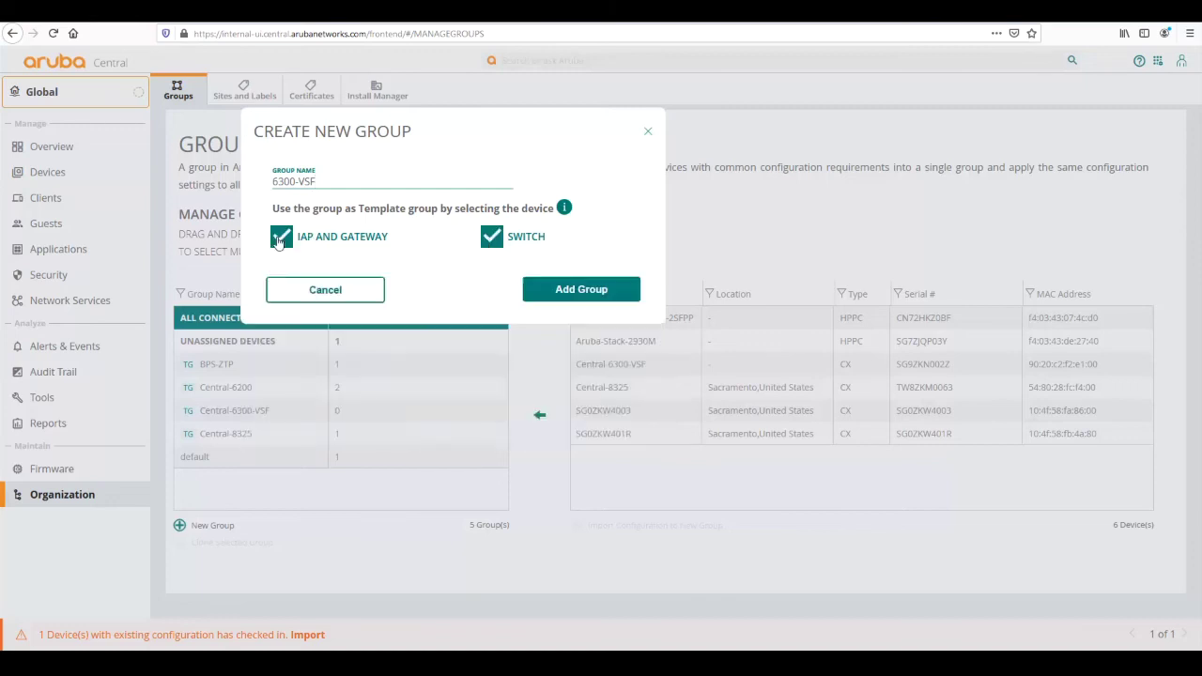
click(279, 238)
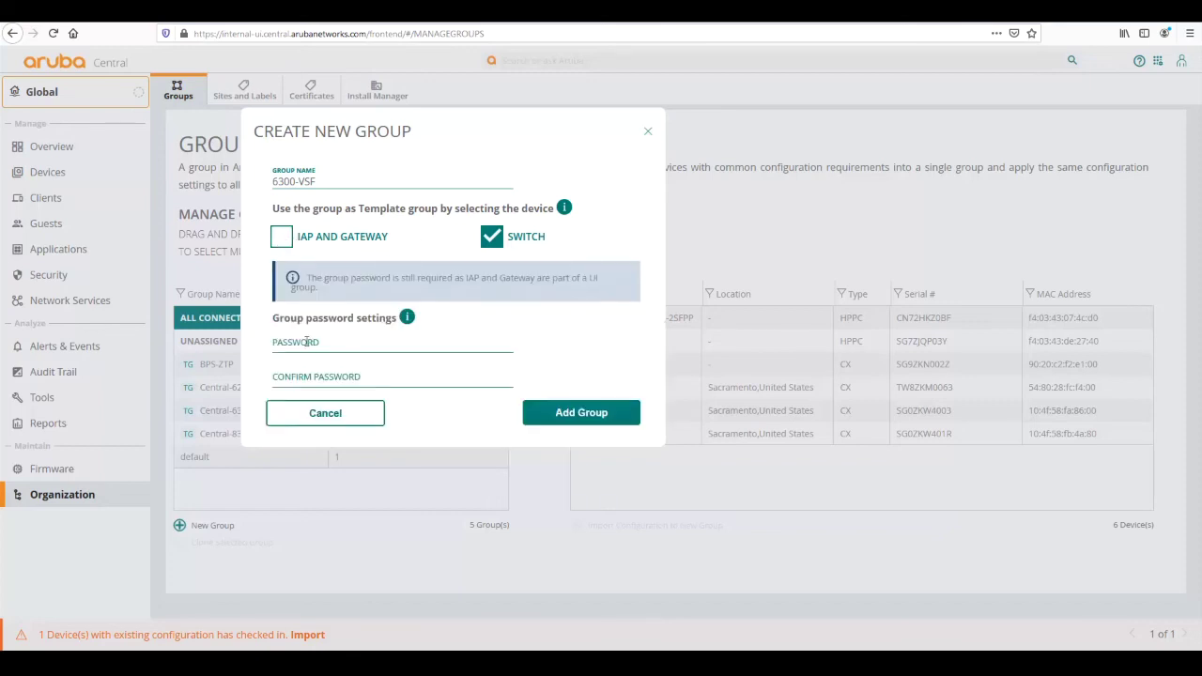
click(282, 238)
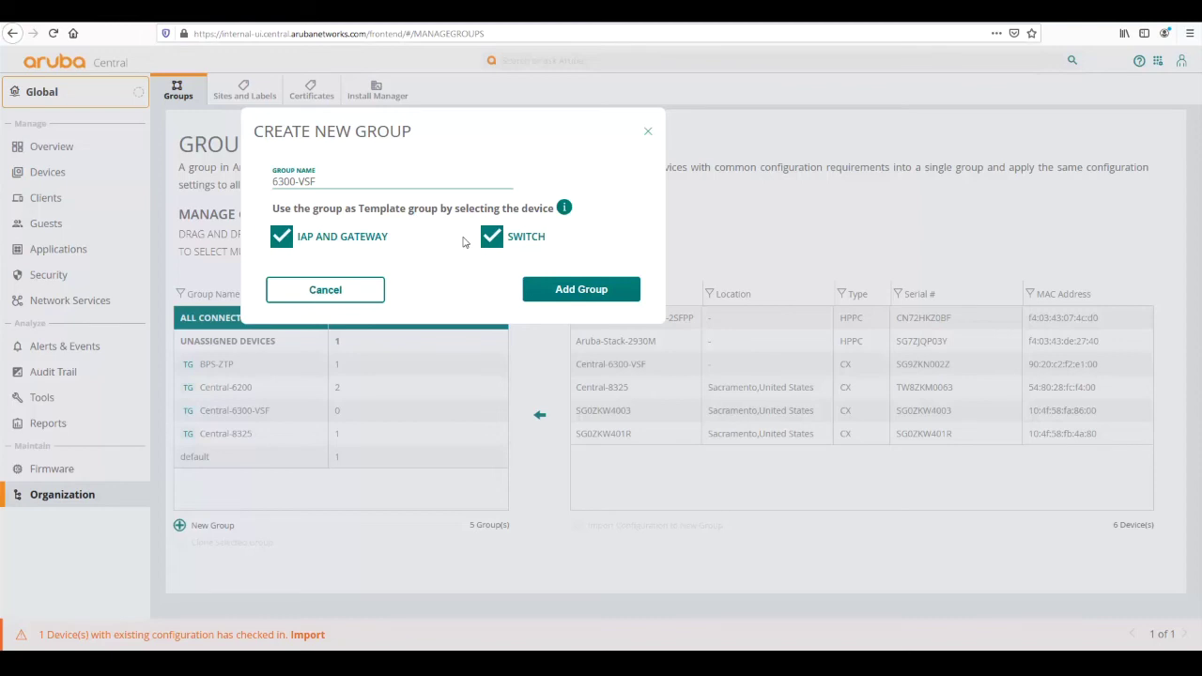
click(575, 289)
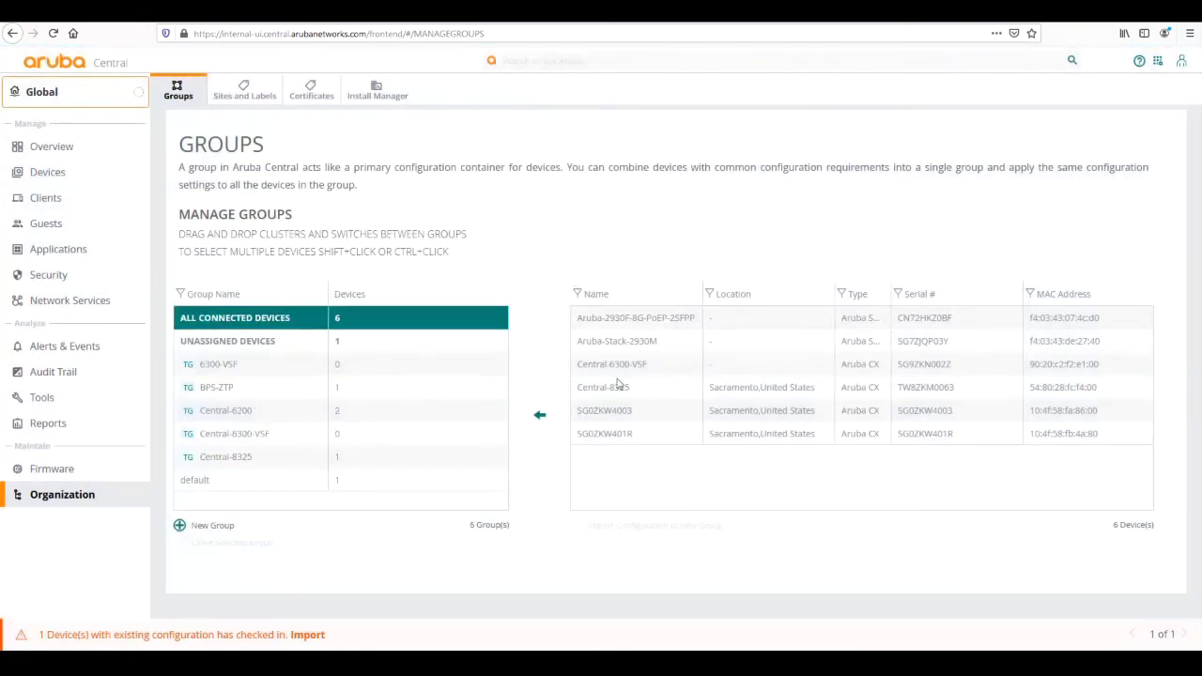
Drag the Central-6300-VSF switch into the 6300-VSF group and confirm the move
drag(659, 364, 265, 361)
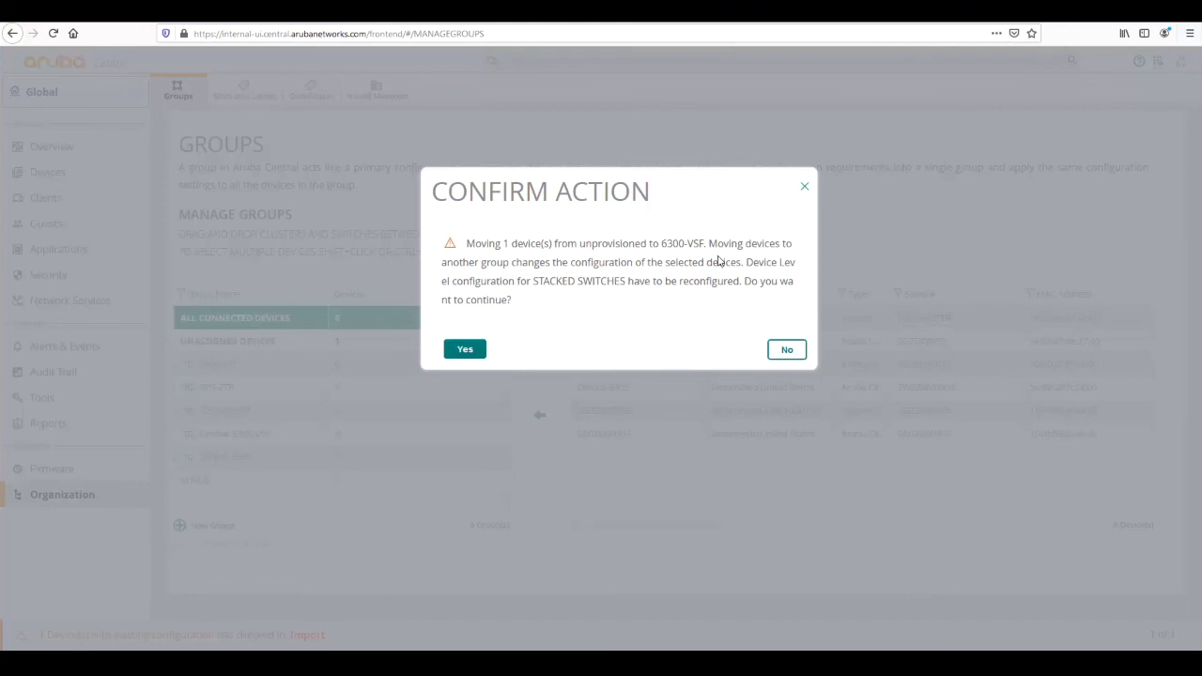
click(464, 349)
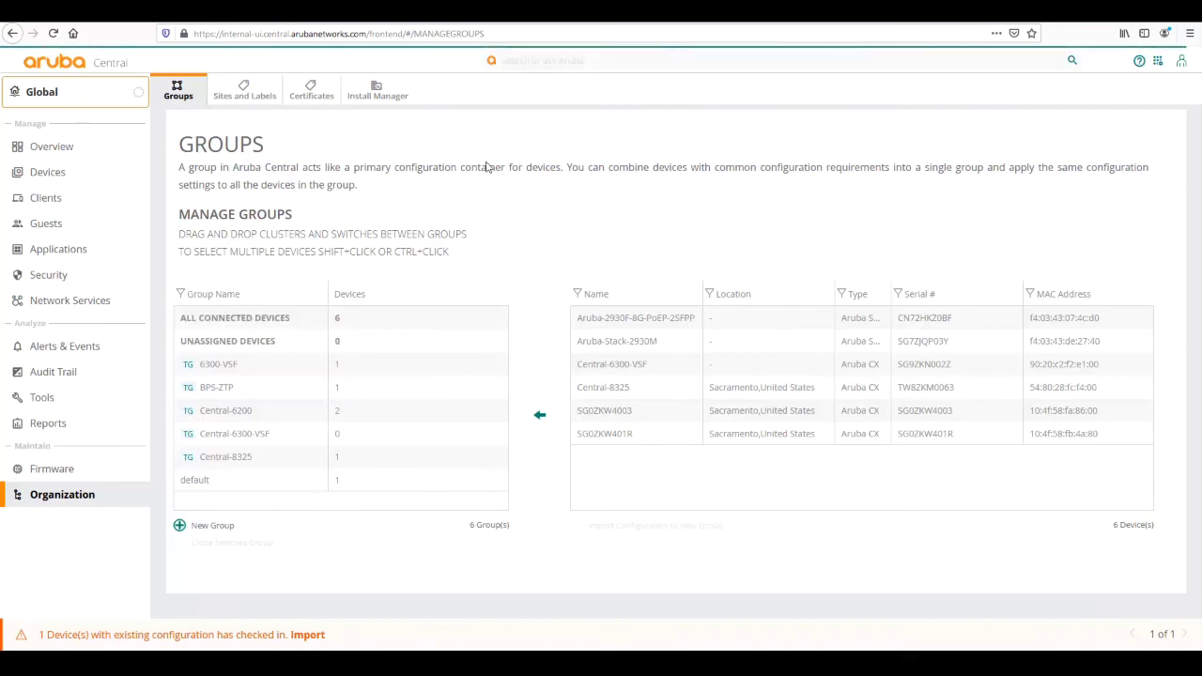
mouse_move(343, 370)
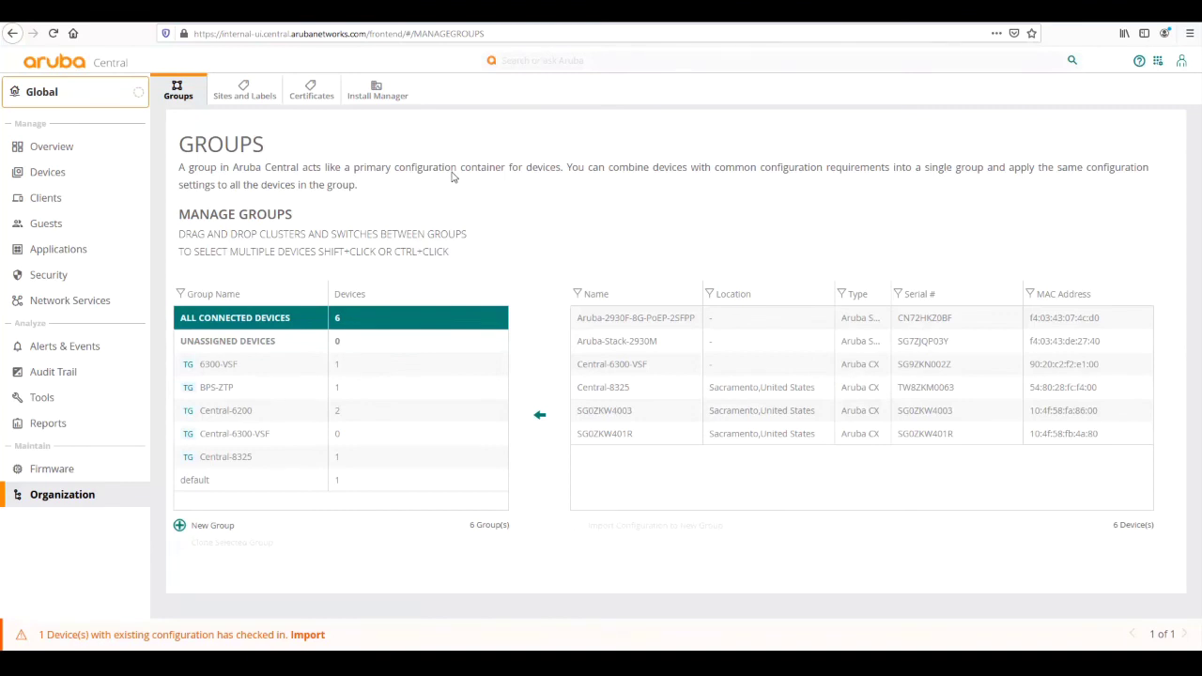
Scope Aruba Central to the 6300-VSF group and list its switches under Devices
click(45, 98)
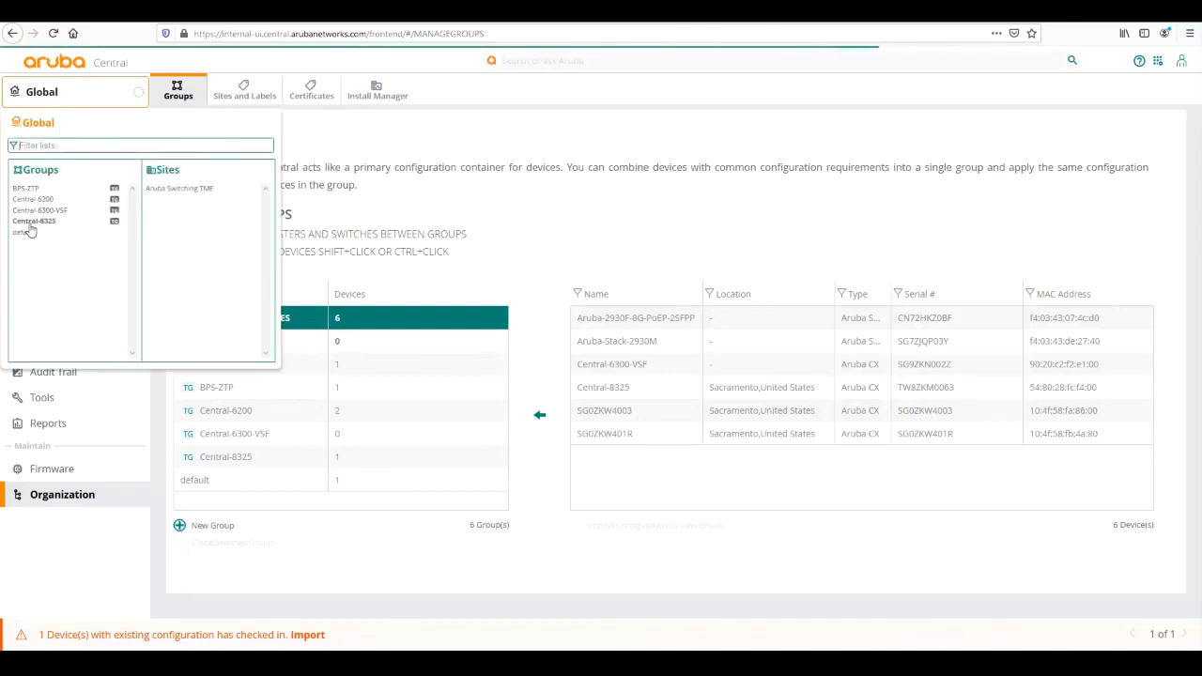
click(41, 175)
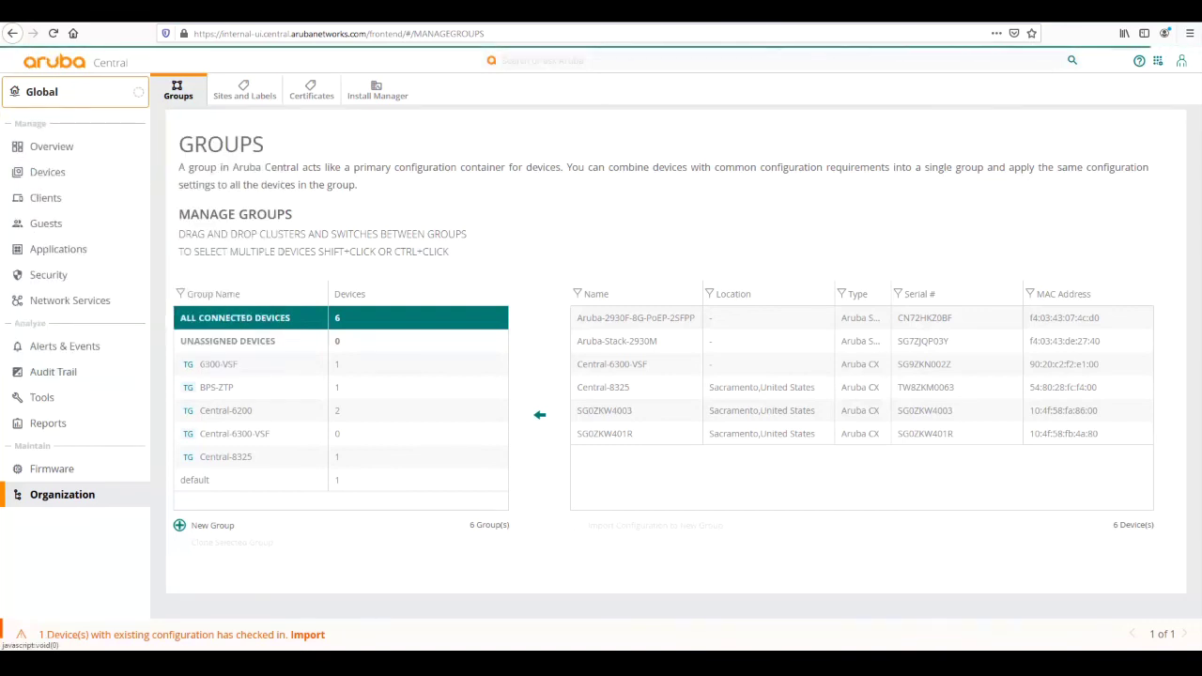
click(72, 101)
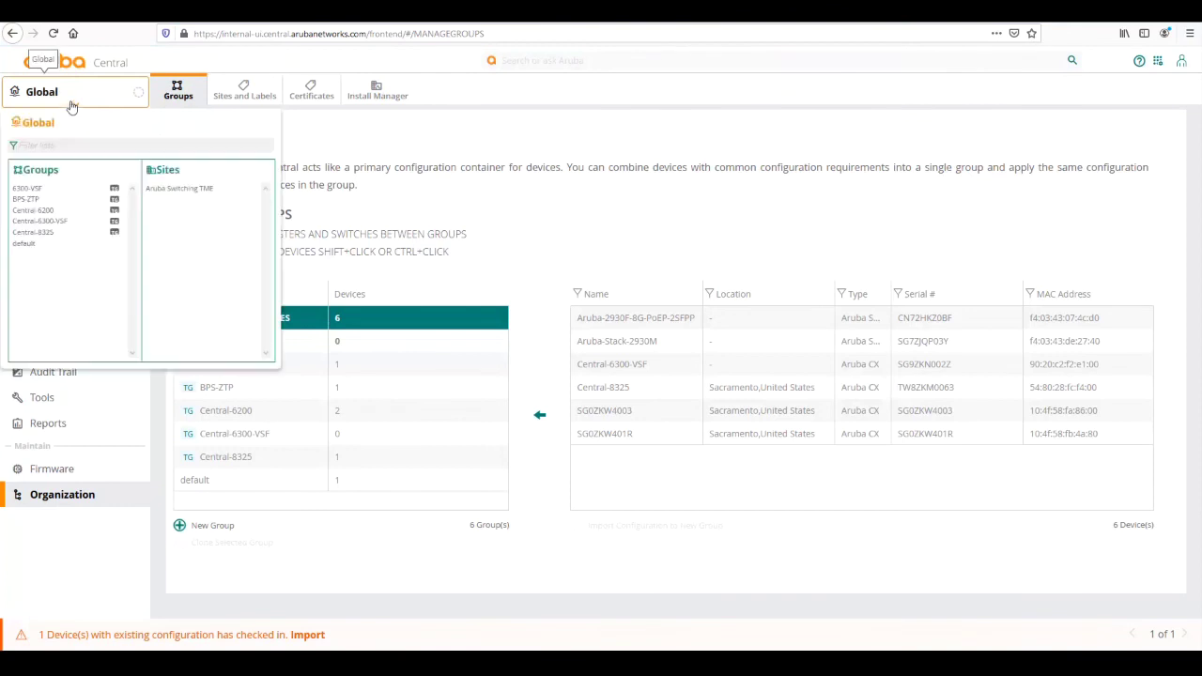
click(28, 190)
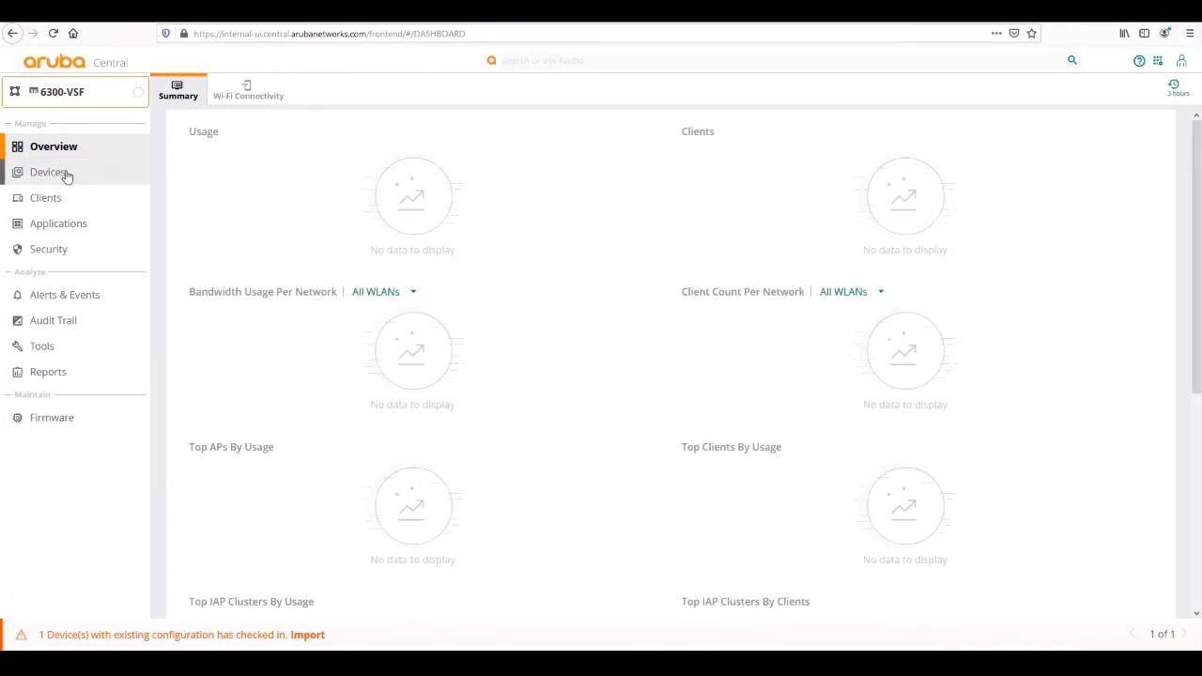
click(66, 175)
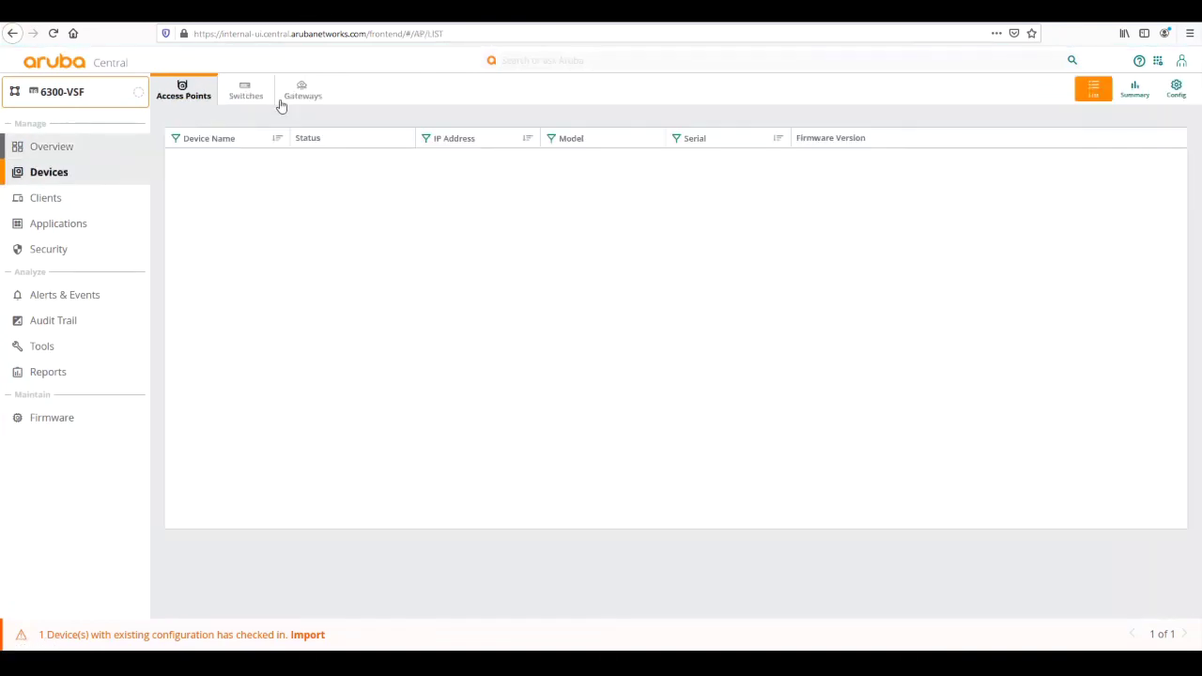
click(246, 94)
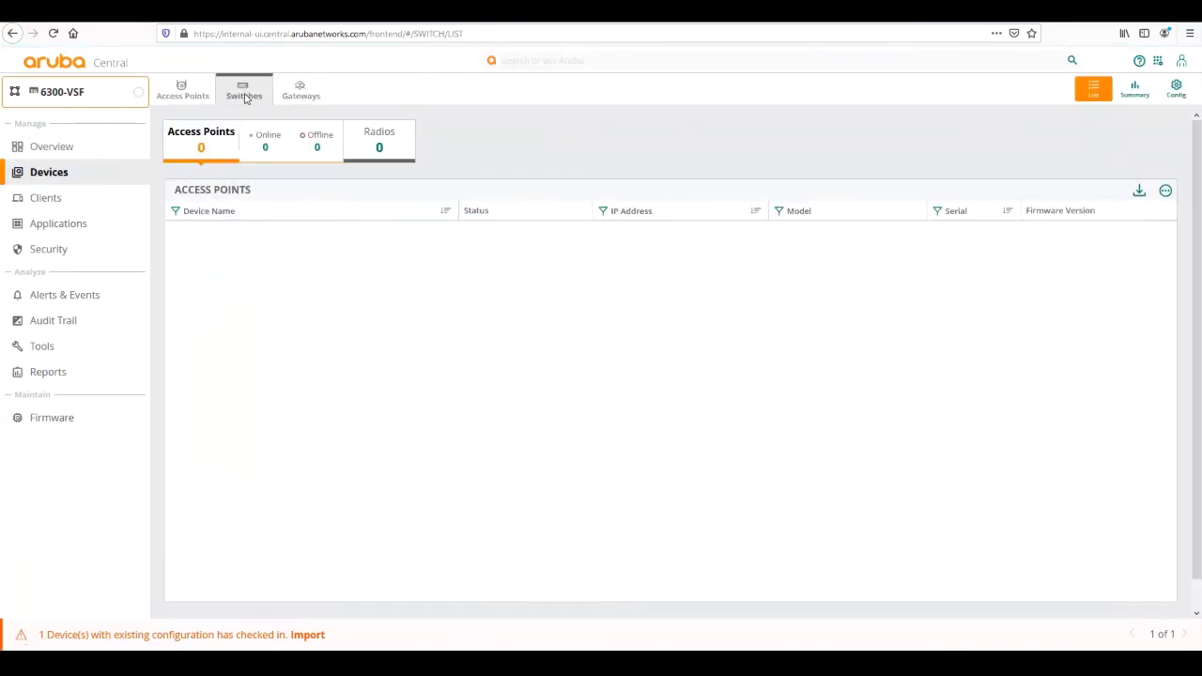